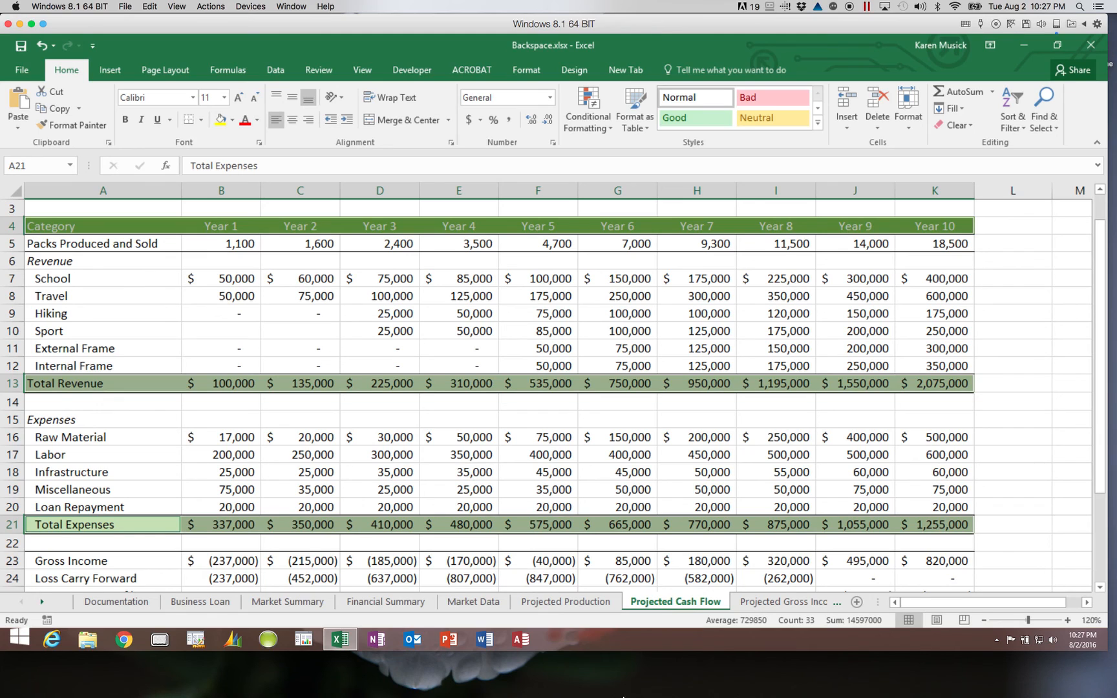
- Insert a 2-D stacked column chart from the heading row A4:K4 and the expense rows A16:K20
{"action": "left_click", "coordinate": [247, 508]}
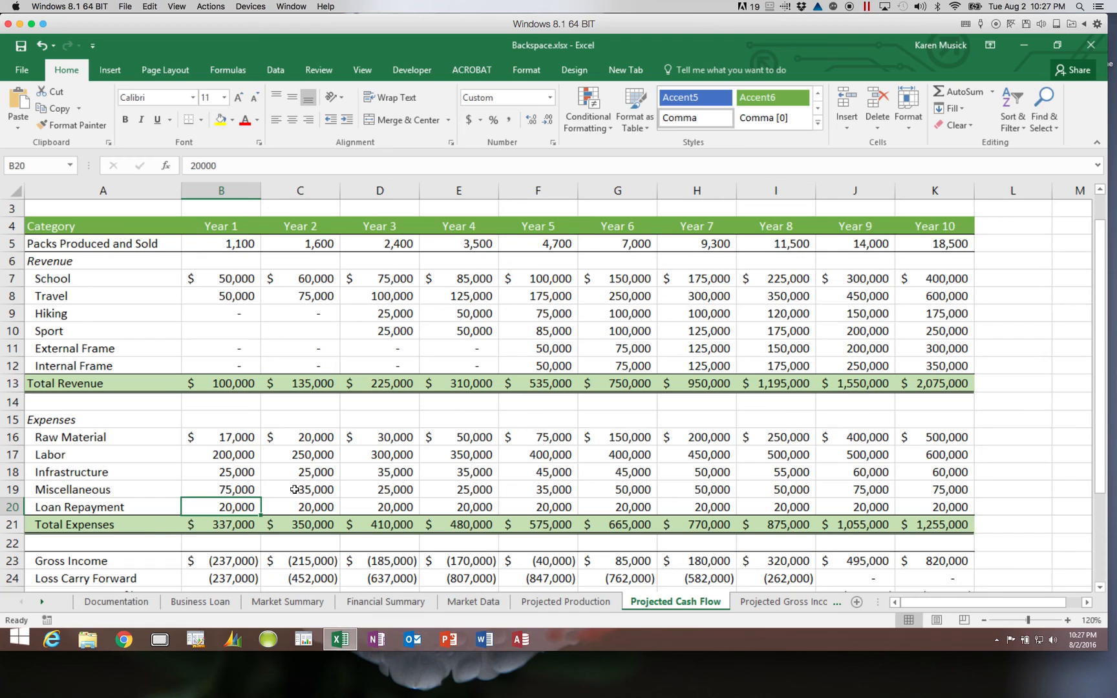
{"action": "left_click", "coordinate": [166, 223]}
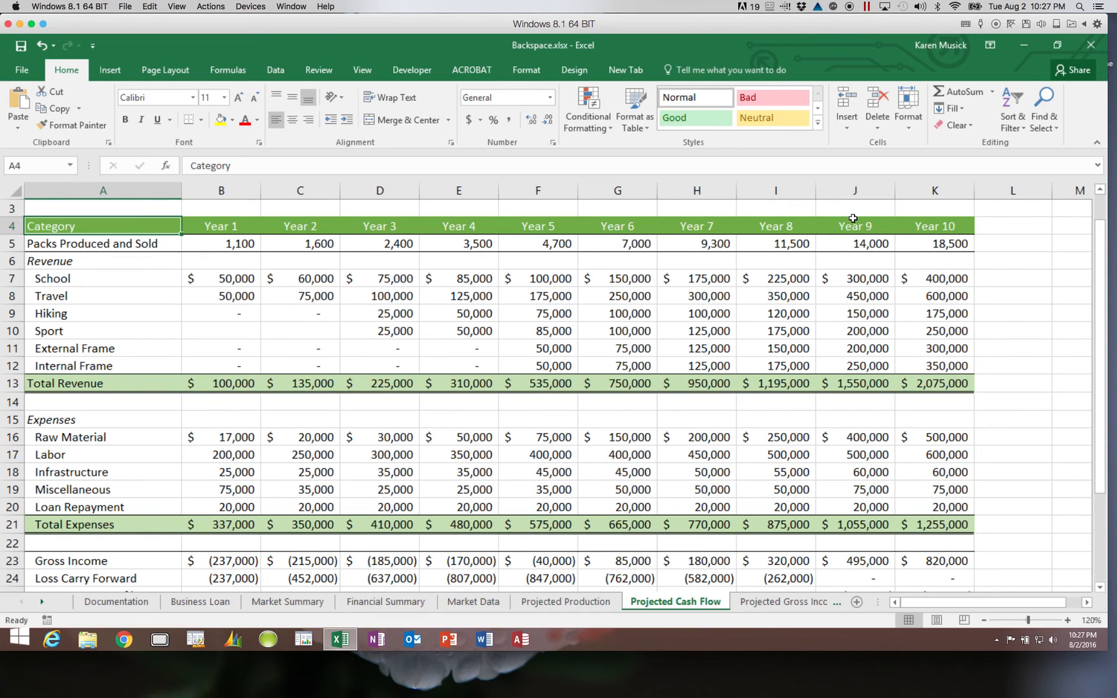
{"action": "left_click", "coordinate": [930, 227], "text": "shift"}
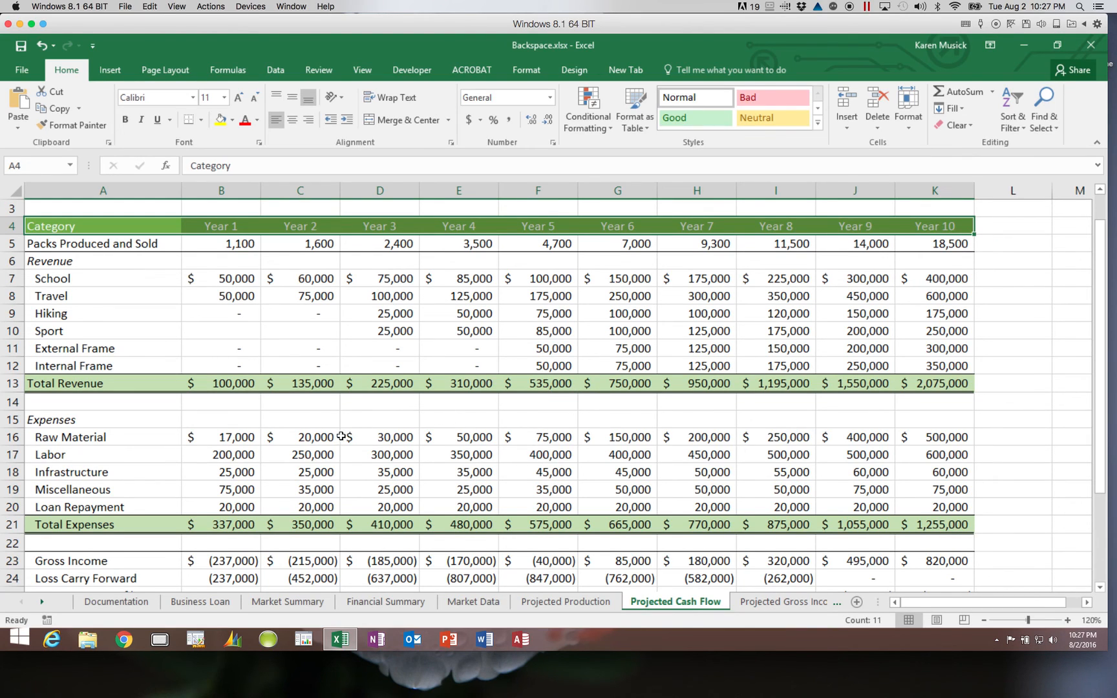
{"action": "left_click", "coordinate": [132, 438], "text": "ctrl"}
{"action": "left_click_drag", "start_coordinate": [131, 438], "coordinate": [927, 507]}
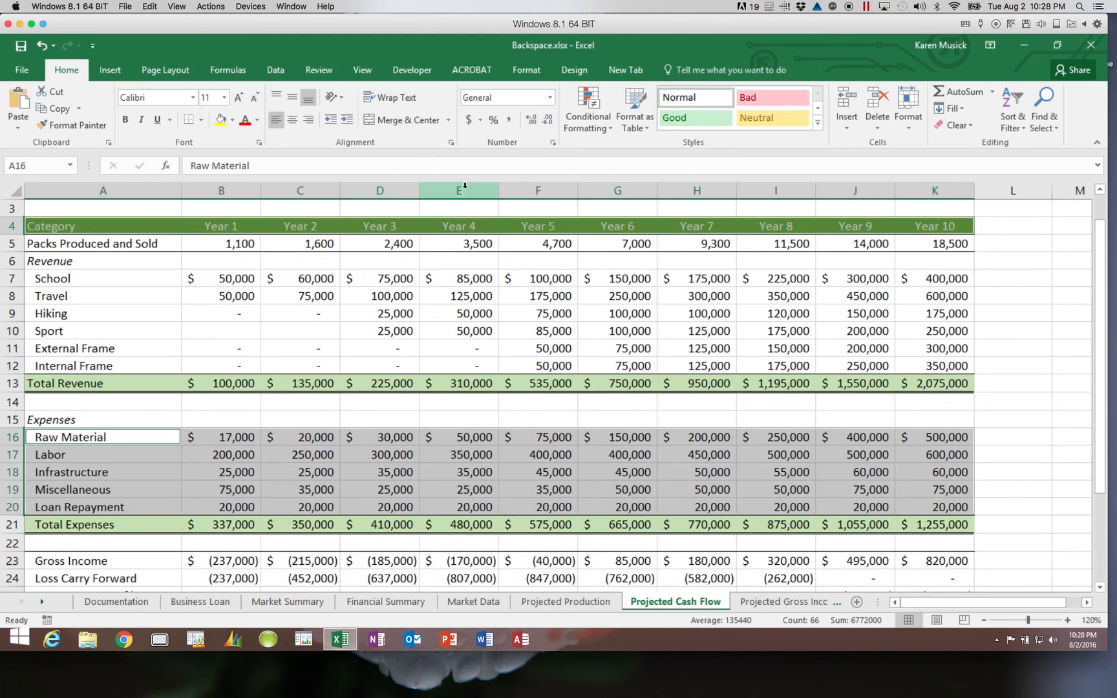
{"action": "left_click", "coordinate": [118, 69]}
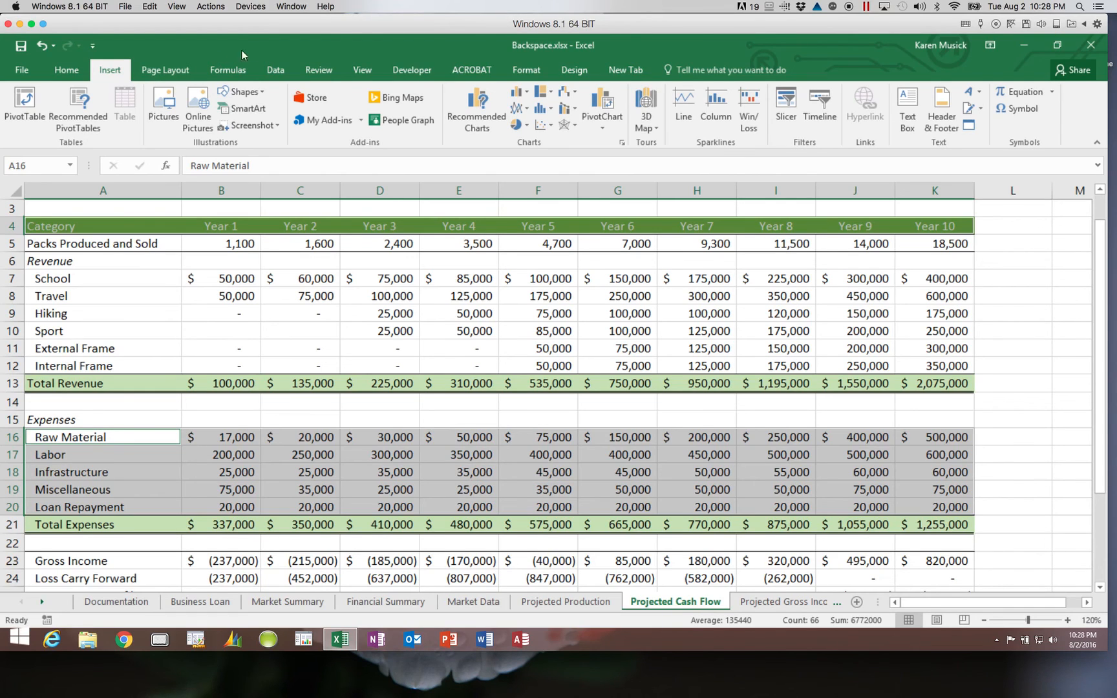
{"action": "left_click", "coordinate": [527, 96]}
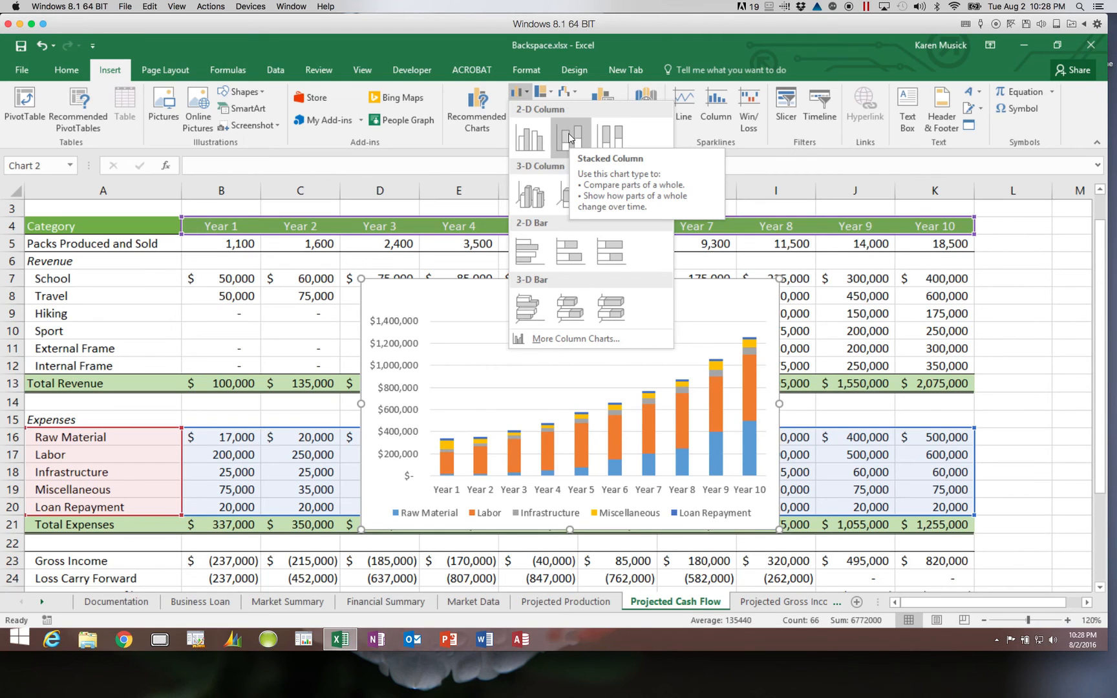
{"action": "left_click", "coordinate": [569, 138]}
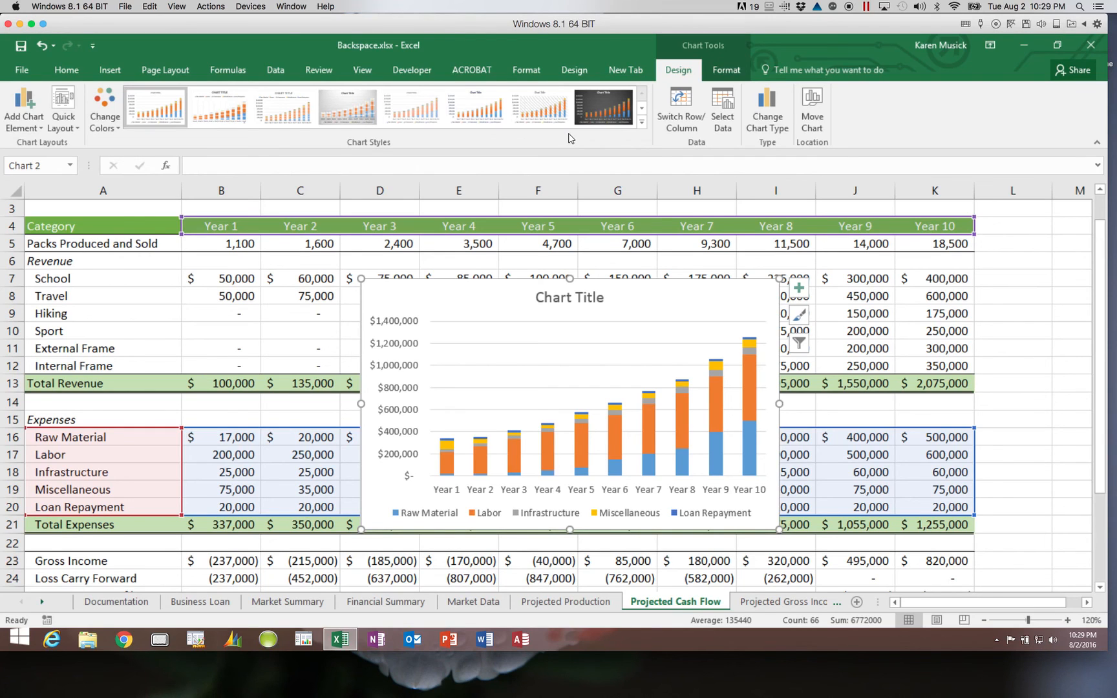
- Apply the last style in the chart style gallery, with a bold title and shaded columns, to the new chart
{"action": "left_click", "coordinate": [798, 317]}
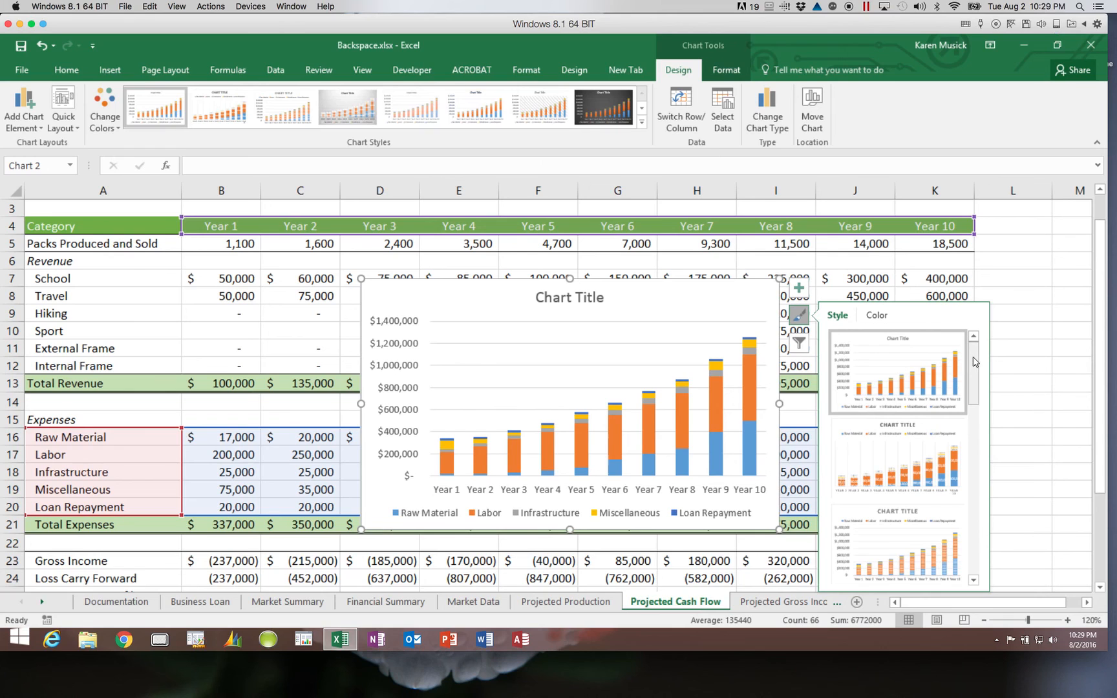
{"action": "left_click_drag", "start_coordinate": [972, 362], "coordinate": [963, 540]}
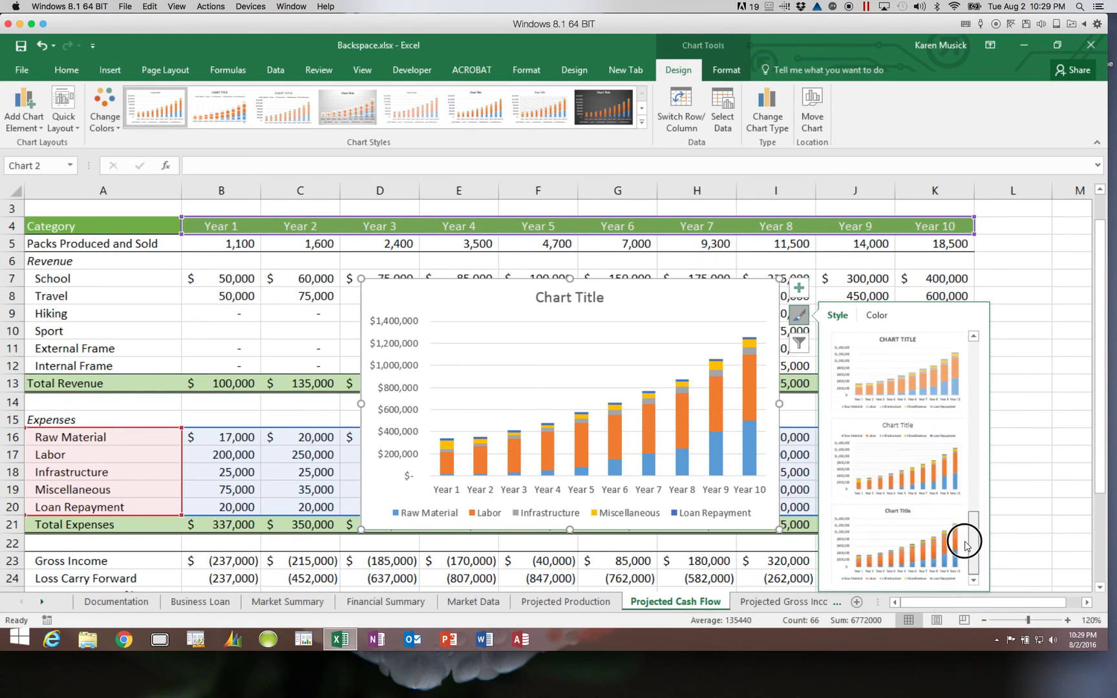
{"action": "left_click", "coordinate": [926, 543]}
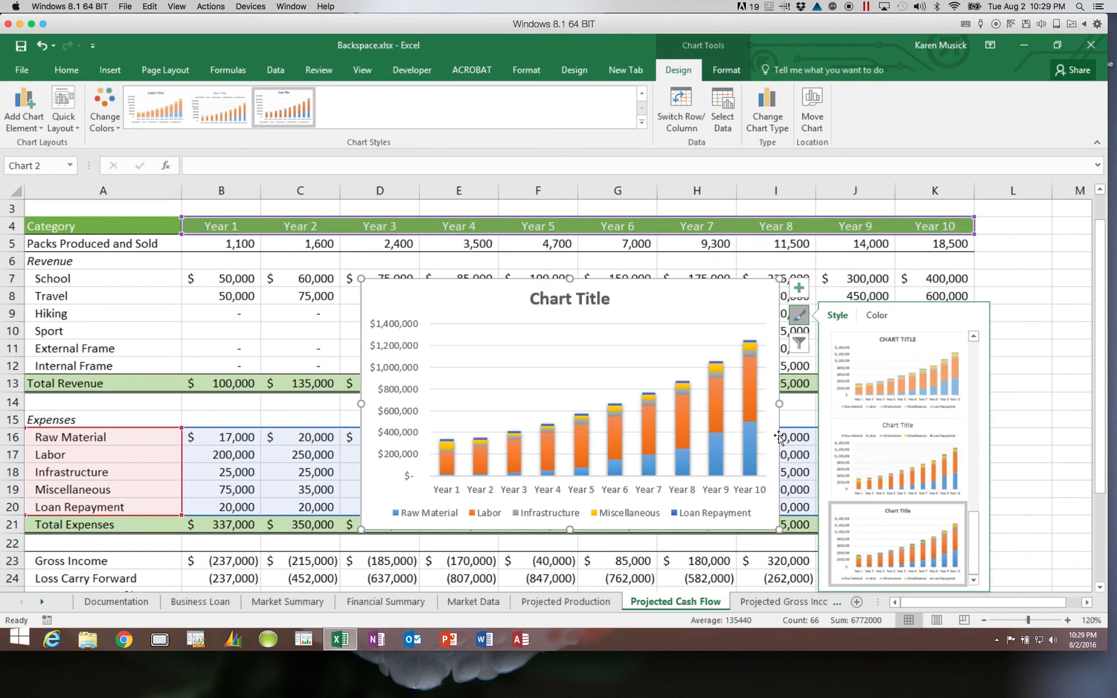
{"action": "left_click", "coordinate": [799, 316]}
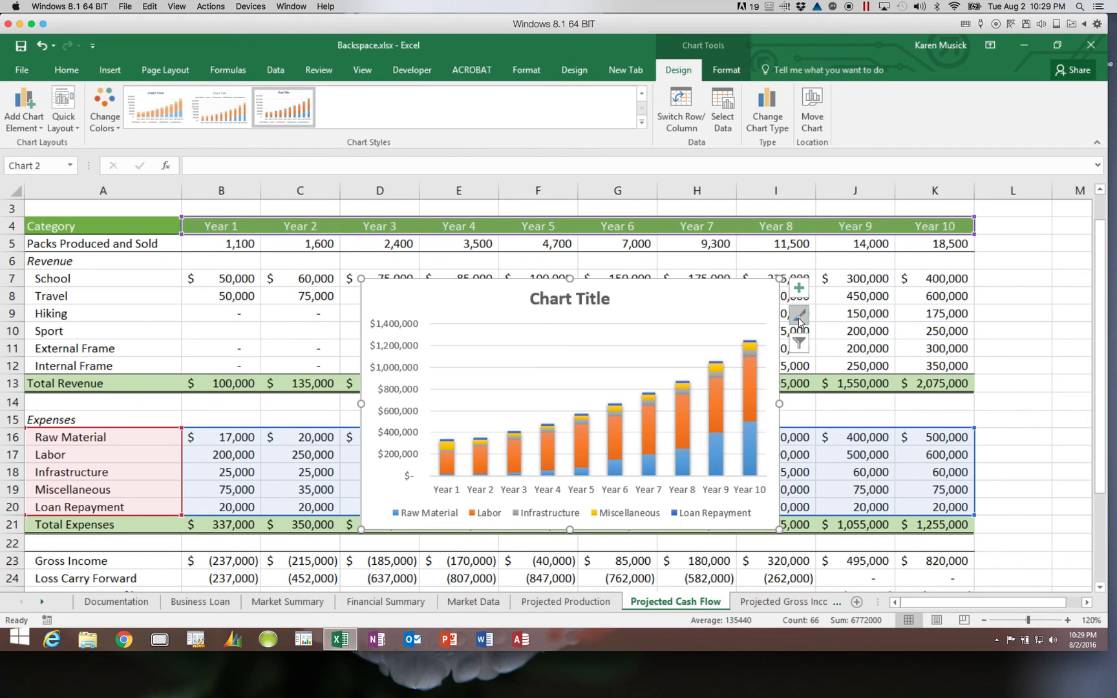
- Move the chart to the Financial Summary sheet as an embedded object
{"action": "left_click", "coordinate": [807, 120]}
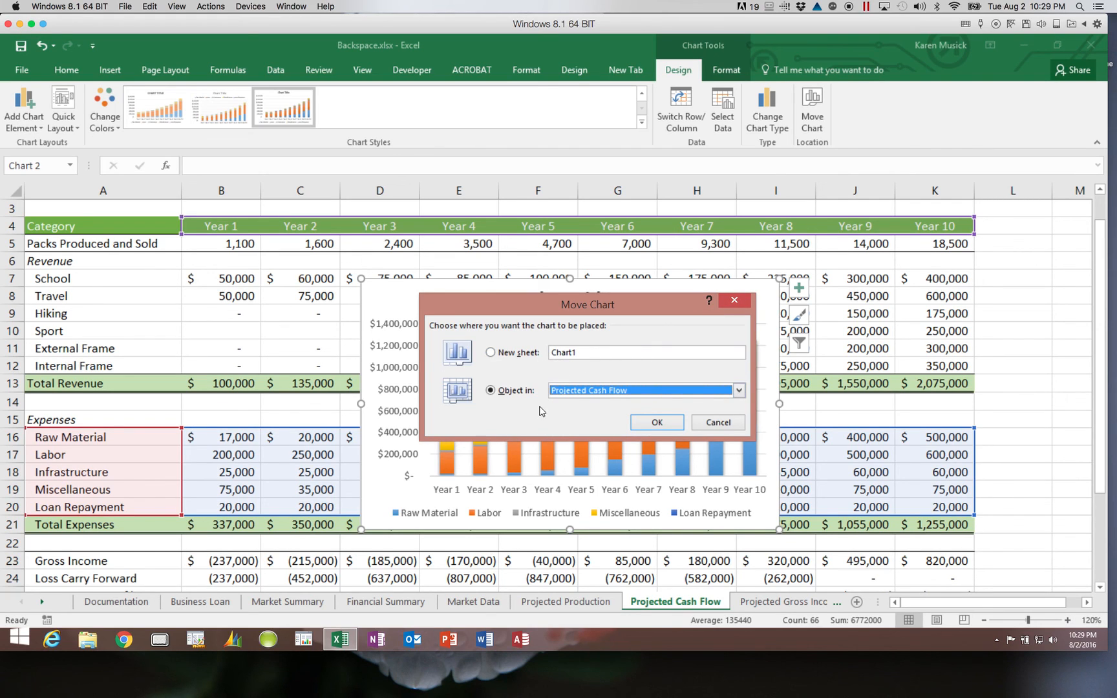
{"action": "left_click", "coordinate": [739, 391]}
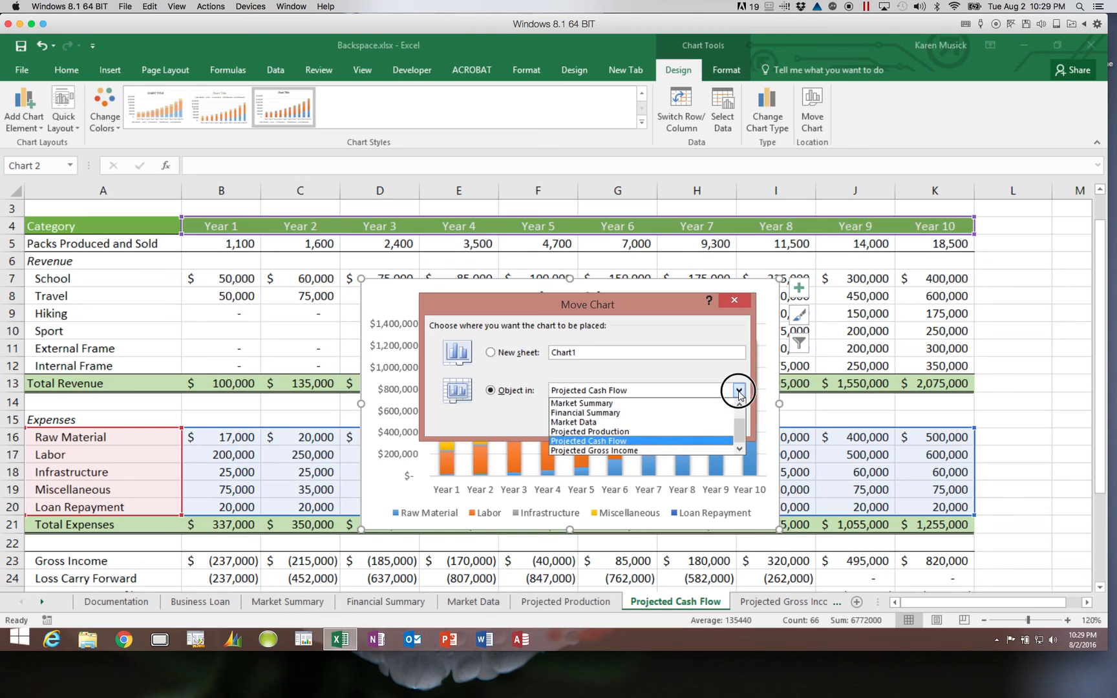
{"action": "left_click", "coordinate": [655, 413]}
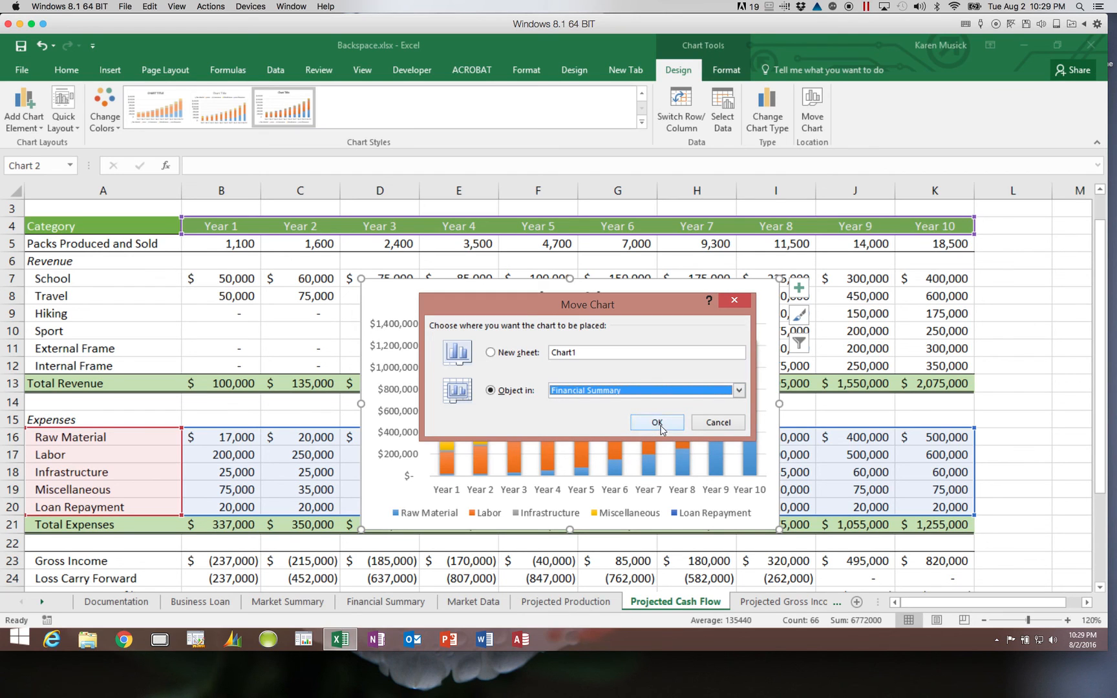
{"action": "left_click", "coordinate": [656, 423]}
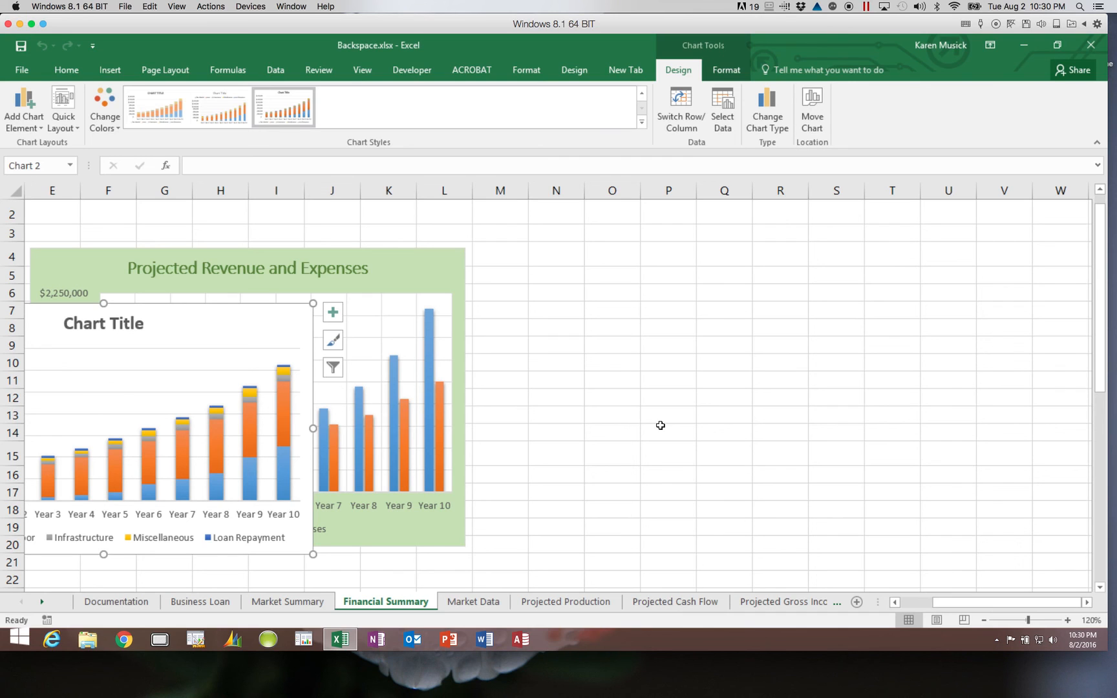
- Position the moved chart below the Projected Revenue and Expenses chart, aligned with its left edge and starting at row 22
{"action": "left_click", "coordinate": [1099, 587]}
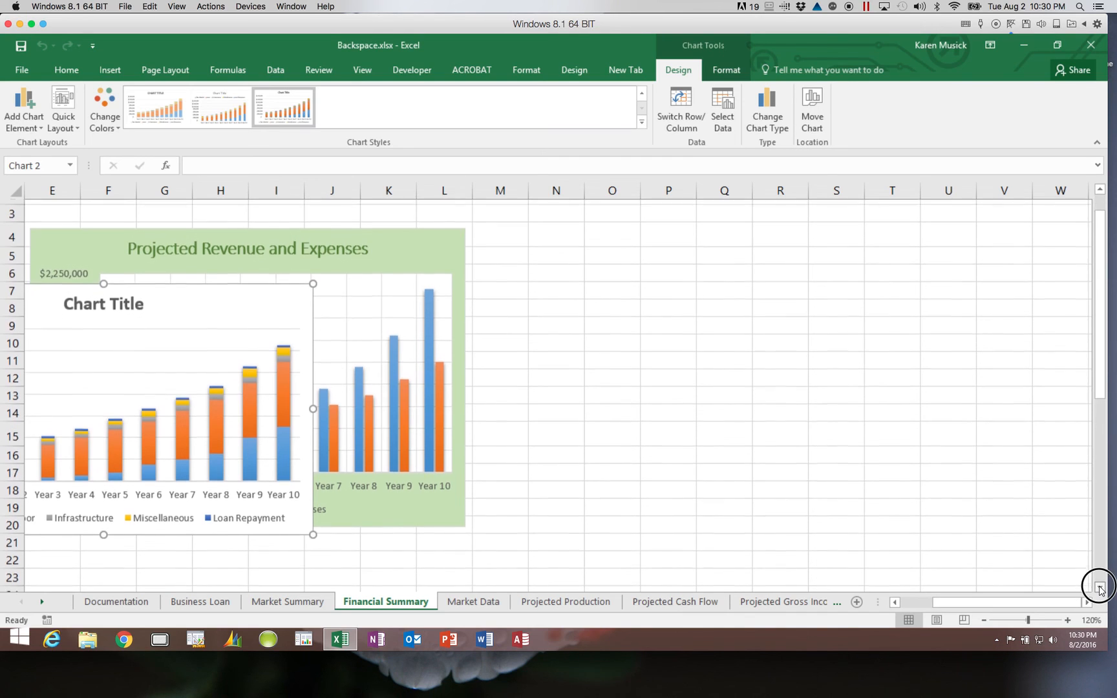
{"action": "left_click", "coordinate": [1099, 587]}
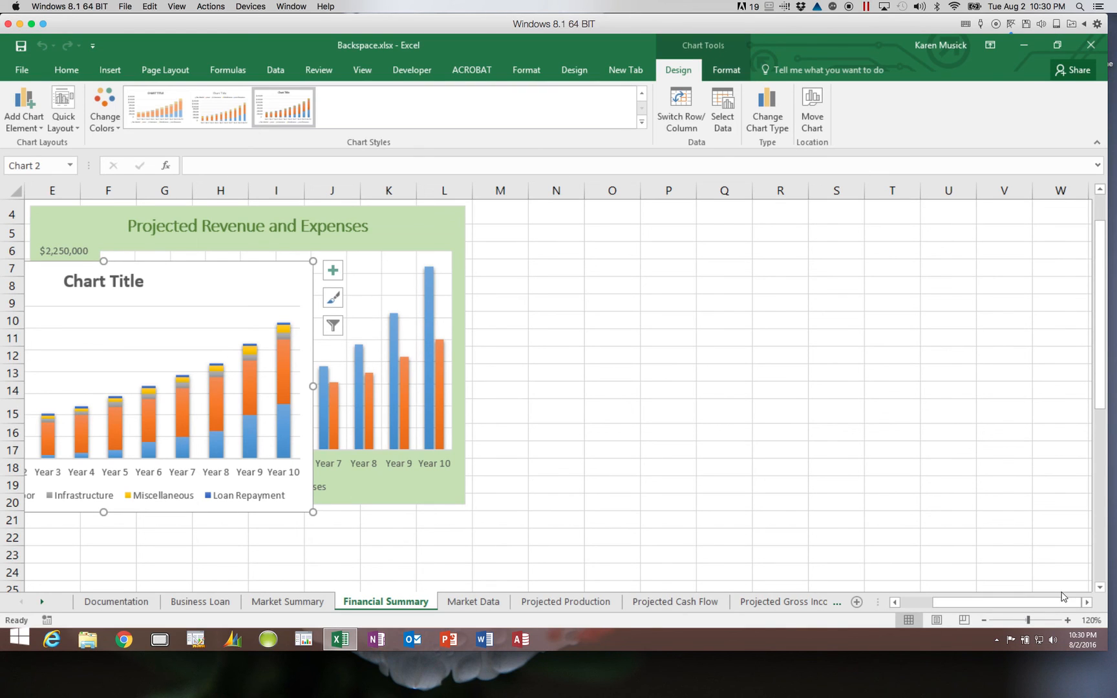
{"action": "left_click", "coordinate": [1099, 587]}
{"action": "left_click", "coordinate": [1099, 588]}
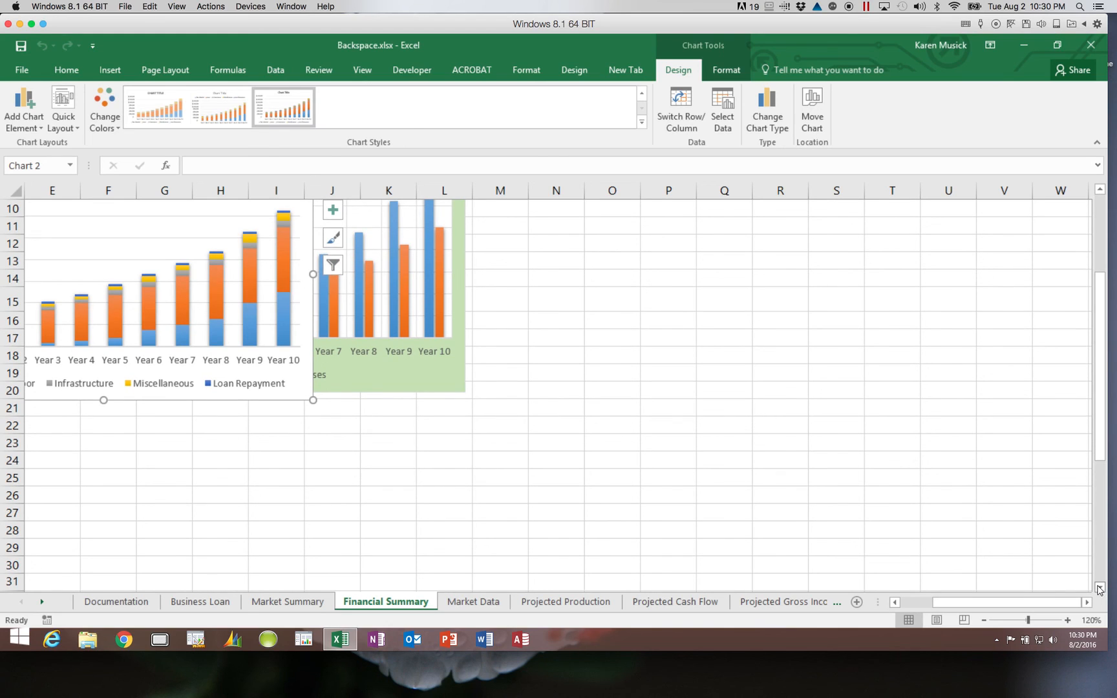
{"action": "left_click", "coordinate": [294, 378]}
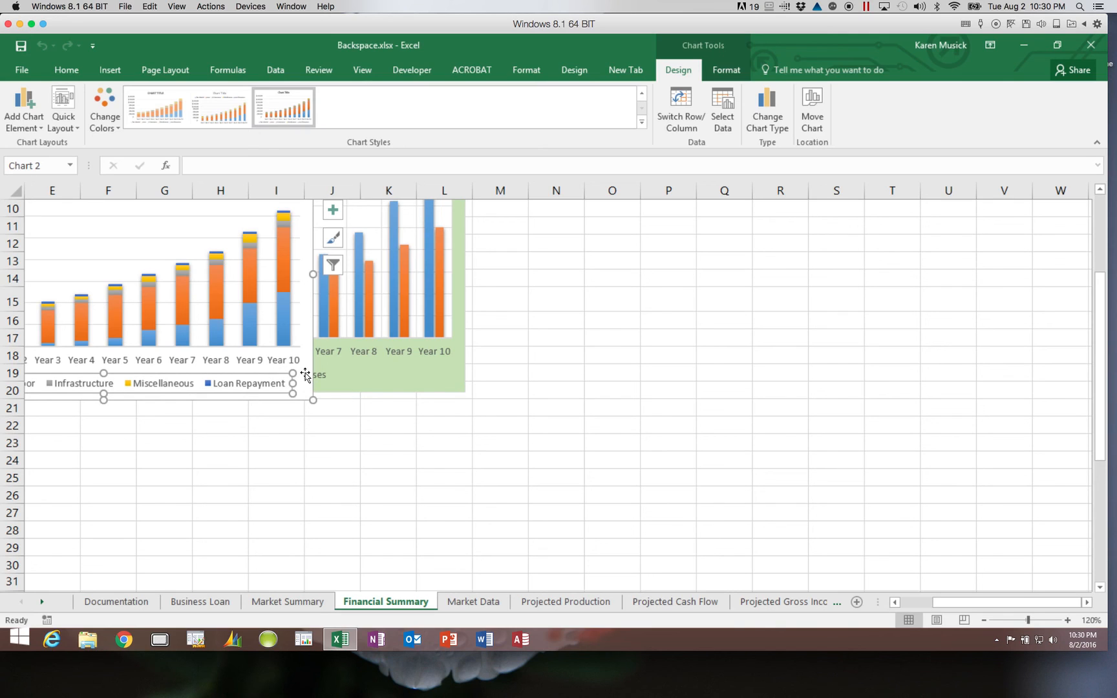
{"action": "left_click", "coordinate": [305, 374]}
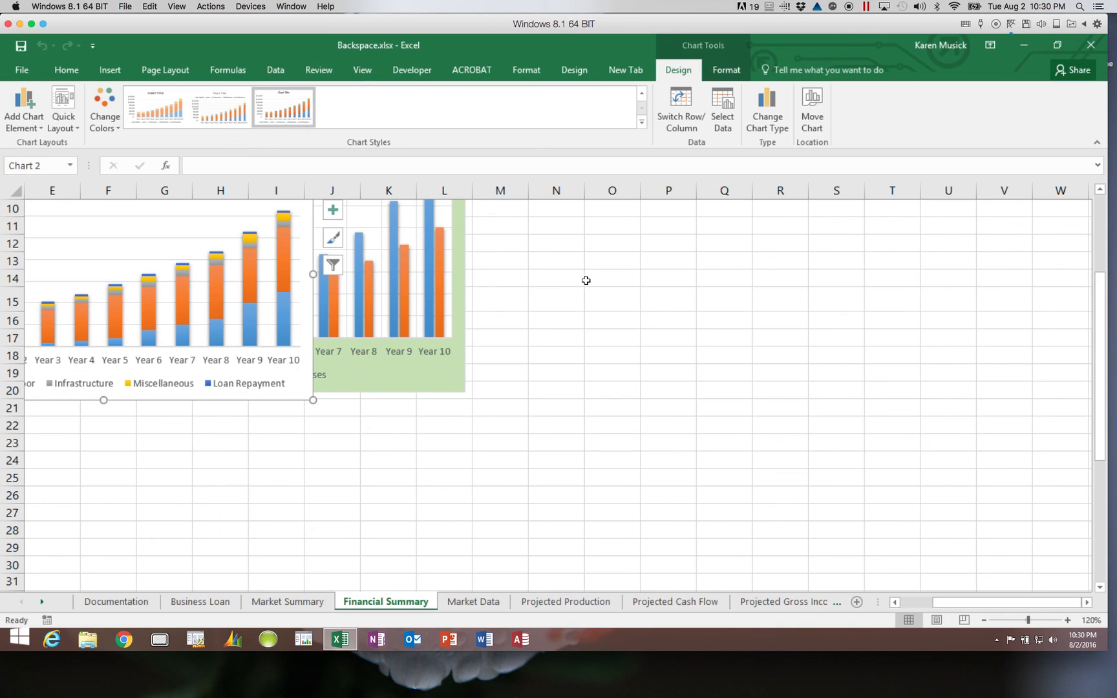
{"action": "left_click_drag", "start_coordinate": [1101, 346], "coordinate": [1099, 267]}
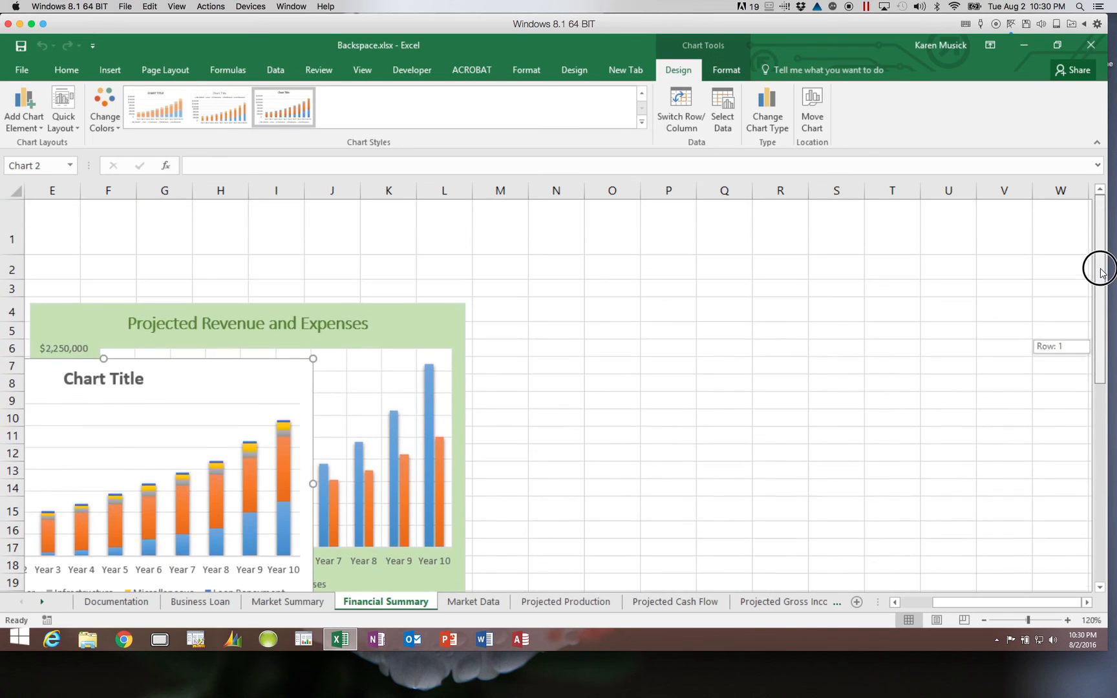
{"action": "left_click", "coordinate": [200, 379]}
{"action": "left_click_drag", "start_coordinate": [199, 380], "coordinate": [329, 471]}
{"action": "left_click_drag", "start_coordinate": [337, 497], "coordinate": [337, 569]}
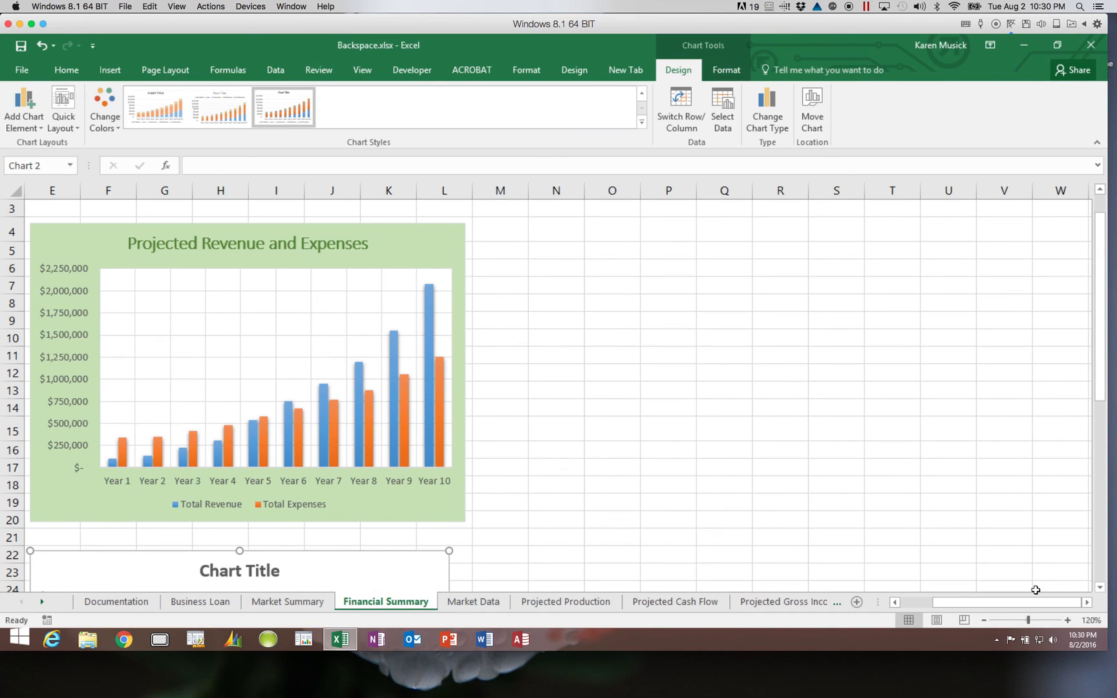
- Enlarge the stacked column chart to about 3.41" high by 5.18" wide, reaching column L and row 38
{"action": "left_click", "coordinate": [1100, 587]}
{"action": "left_click_drag", "start_coordinate": [1099, 589], "coordinate": [1098, 591]}
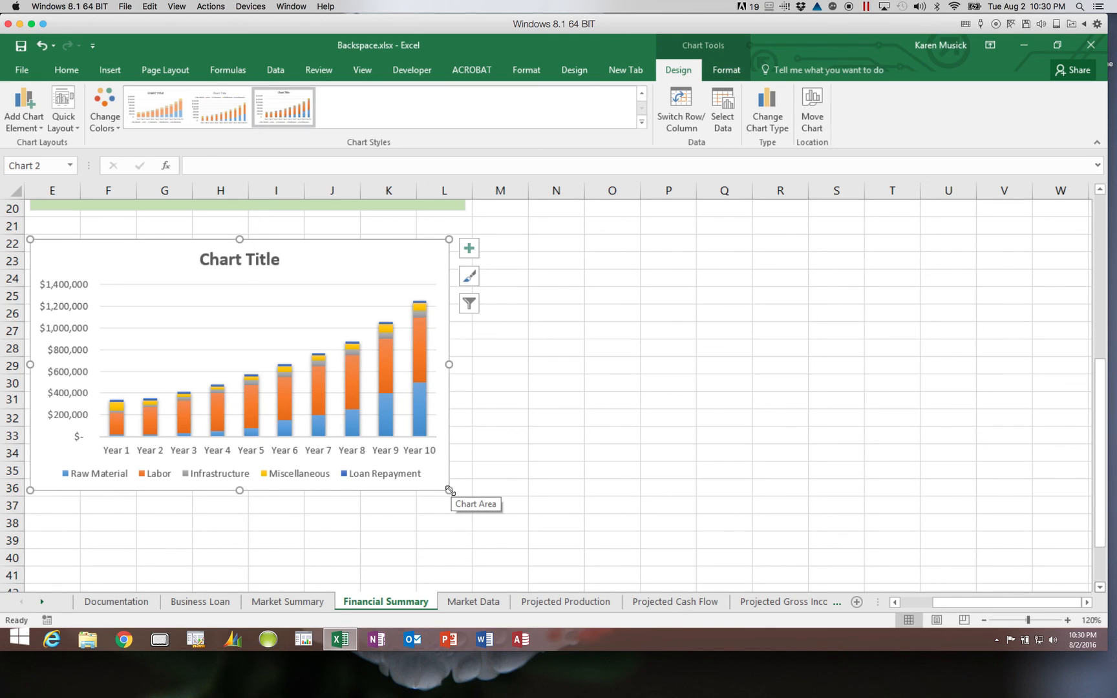
{"action": "left_click_drag", "start_coordinate": [450, 490], "coordinate": [466, 531]}
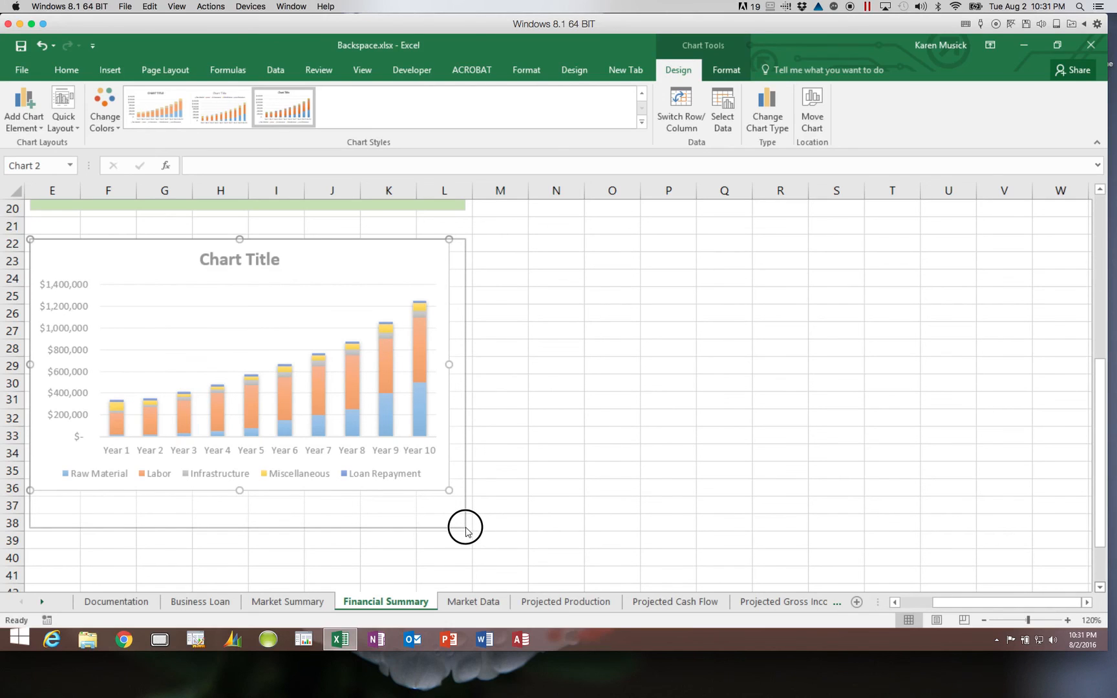
{"action": "left_click_drag", "start_coordinate": [465, 529], "coordinate": [465, 528]}
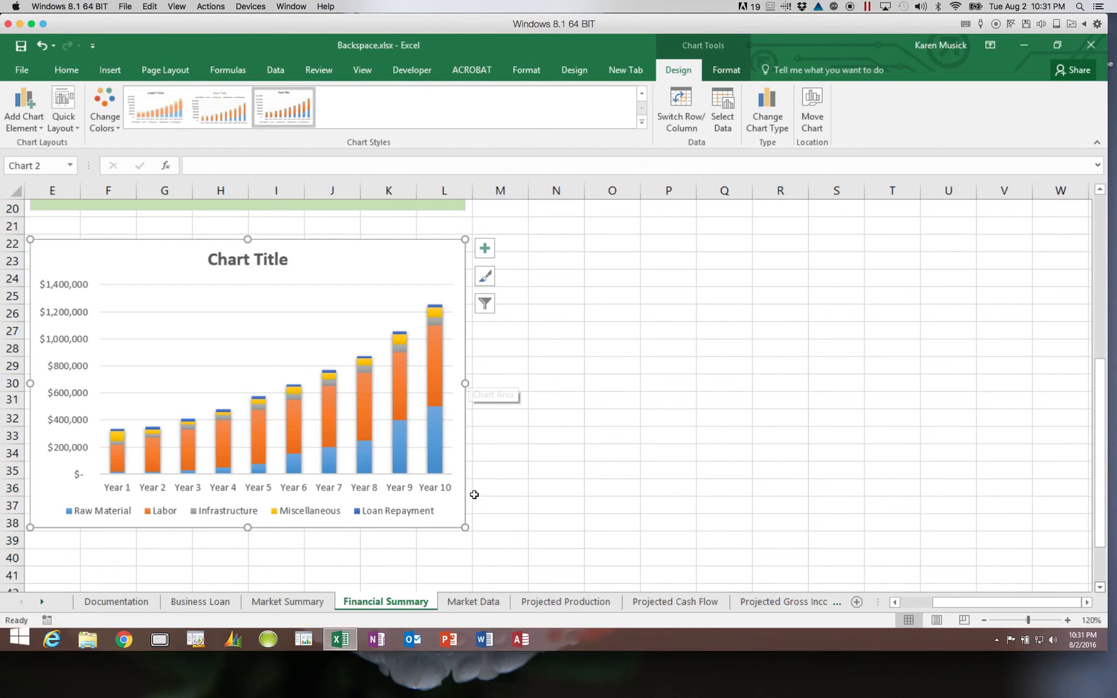
{"action": "left_click_drag", "start_coordinate": [465, 528], "coordinate": [464, 526]}
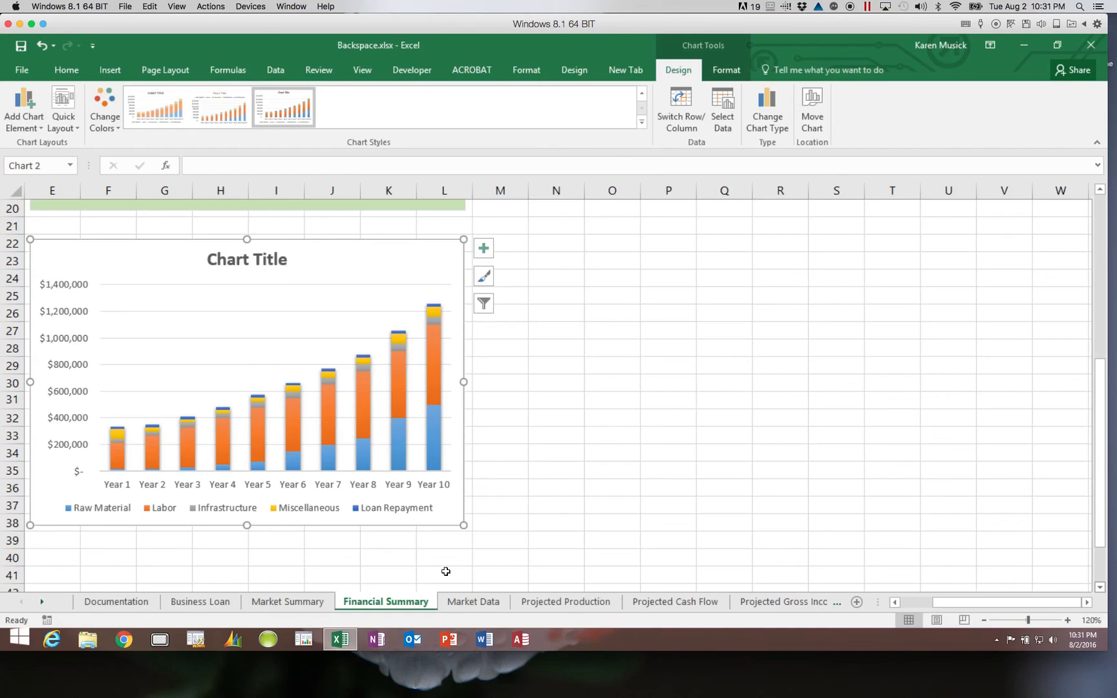
- Set the chart title to "Breakdown of Business Expenses"
{"action": "left_click", "coordinate": [256, 258]}
{"action": "type", "text": "Break"}
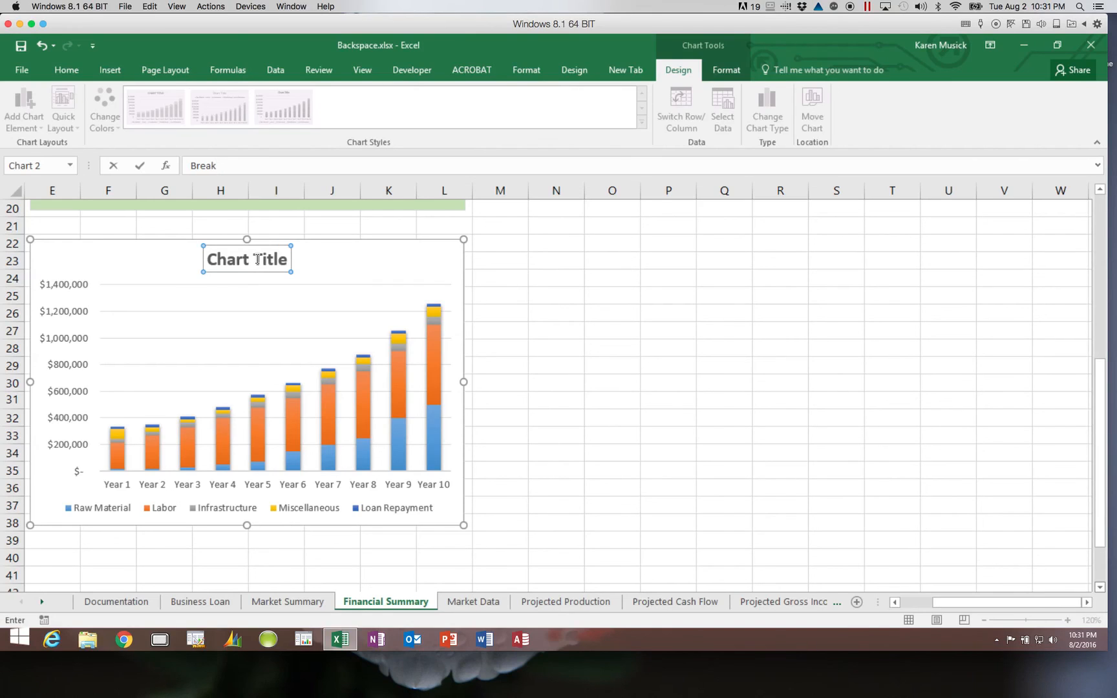
{"action": "type", "text": "down"}
{"action": "type", "text": "Of"}
{"action": "key", "text": "BackSpace"}
{"action": "key", "text": "BackSpace"}
{"action": "type", "text": "of Business Expenses"}
{"action": "key", "text": "Return"}
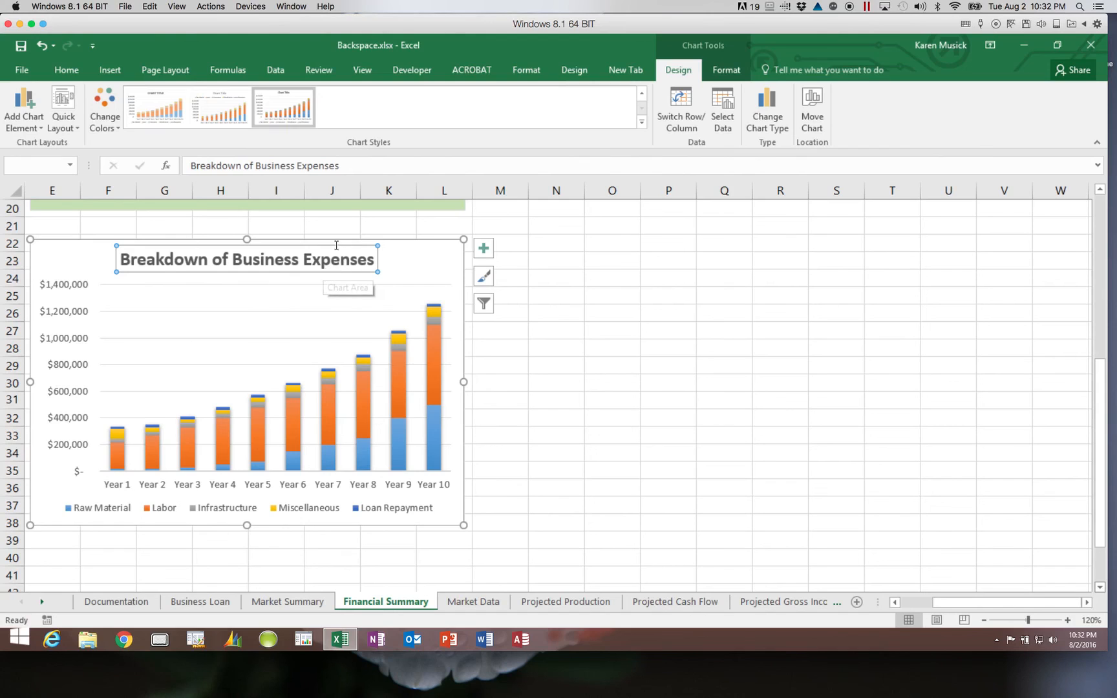
- Format the chart title with the Calibri Light (Headings) font and the second-darkest green theme color
{"action": "left_click", "coordinate": [68, 70]}
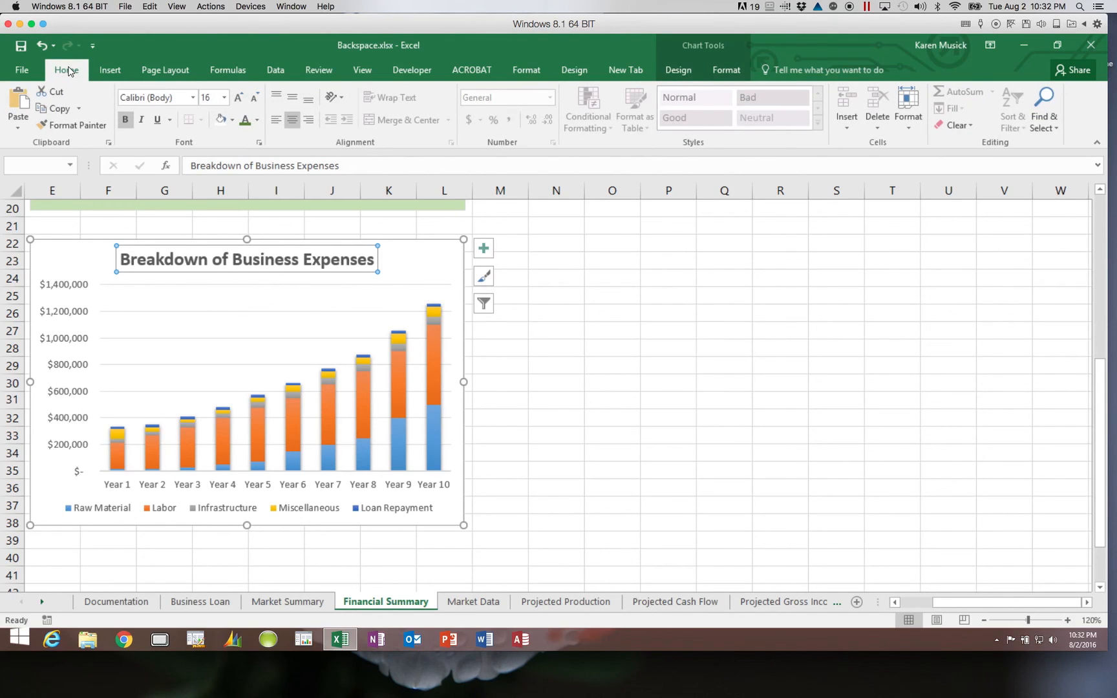
{"action": "left_click", "coordinate": [192, 98]}
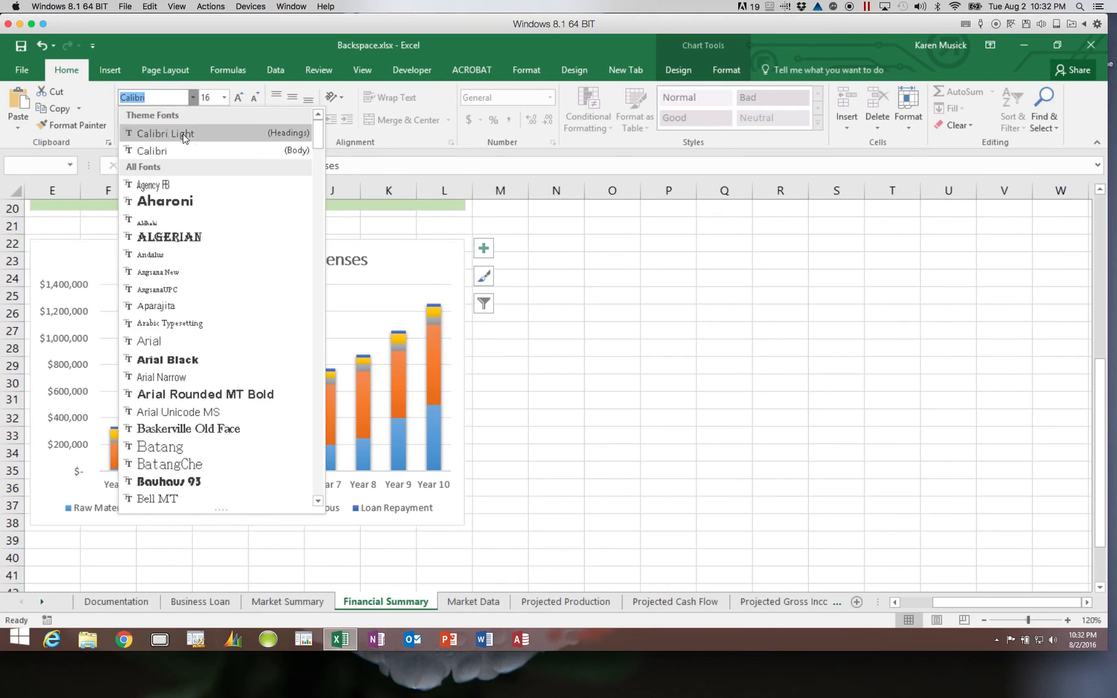
{"action": "left_click", "coordinate": [184, 137]}
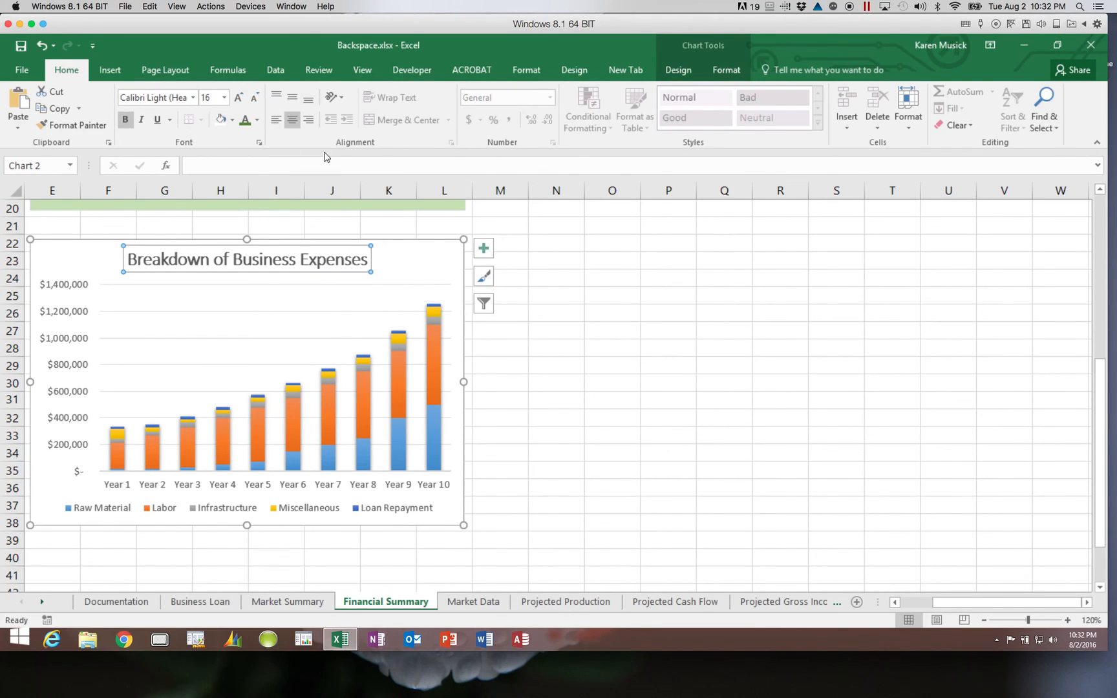
{"action": "left_click", "coordinate": [257, 120]}
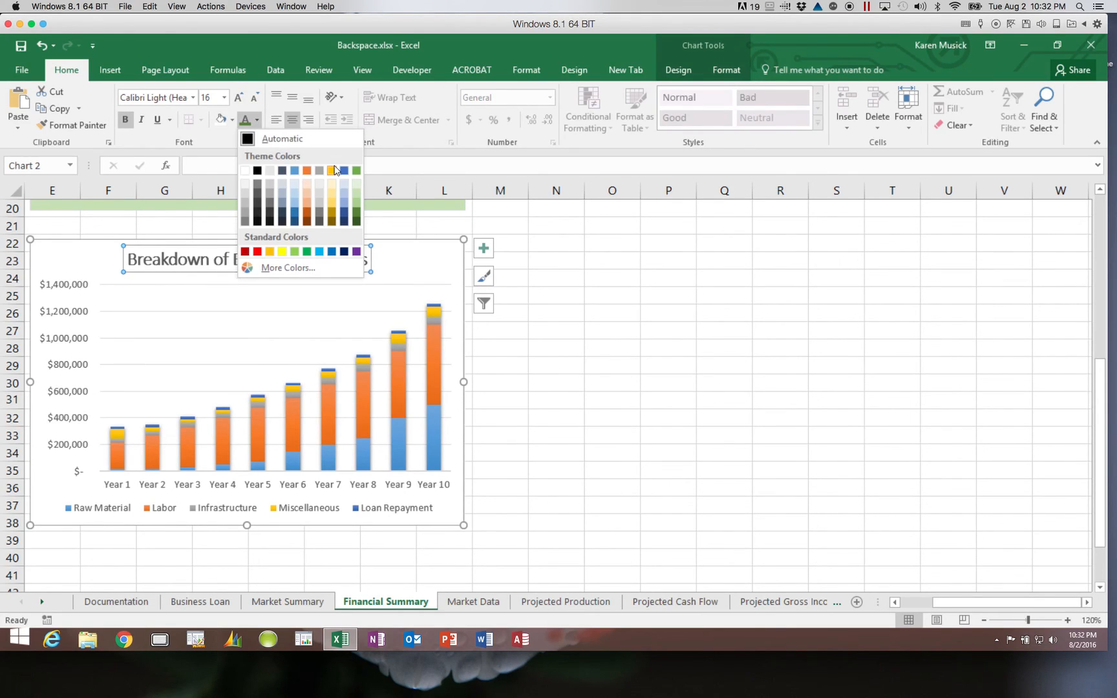
{"action": "left_click", "coordinate": [356, 214]}
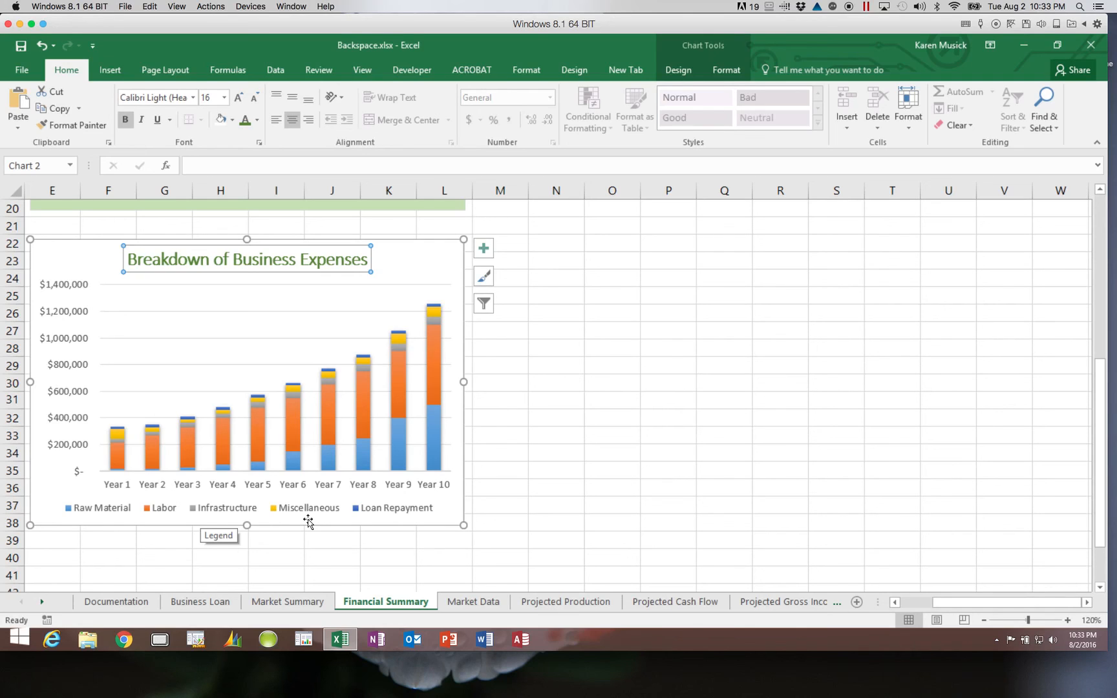
- Fill the chart area of the Breakdown of Business Expenses chart with the second-lightest green theme color
{"action": "left_click", "coordinate": [427, 263]}
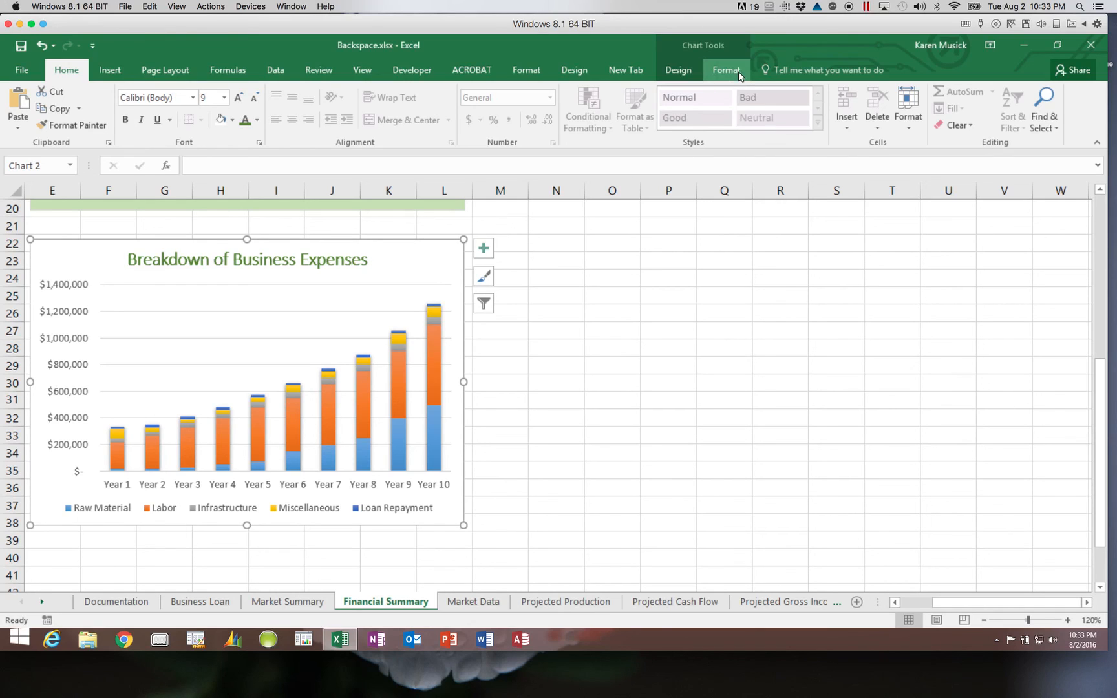
{"action": "left_click", "coordinate": [737, 71]}
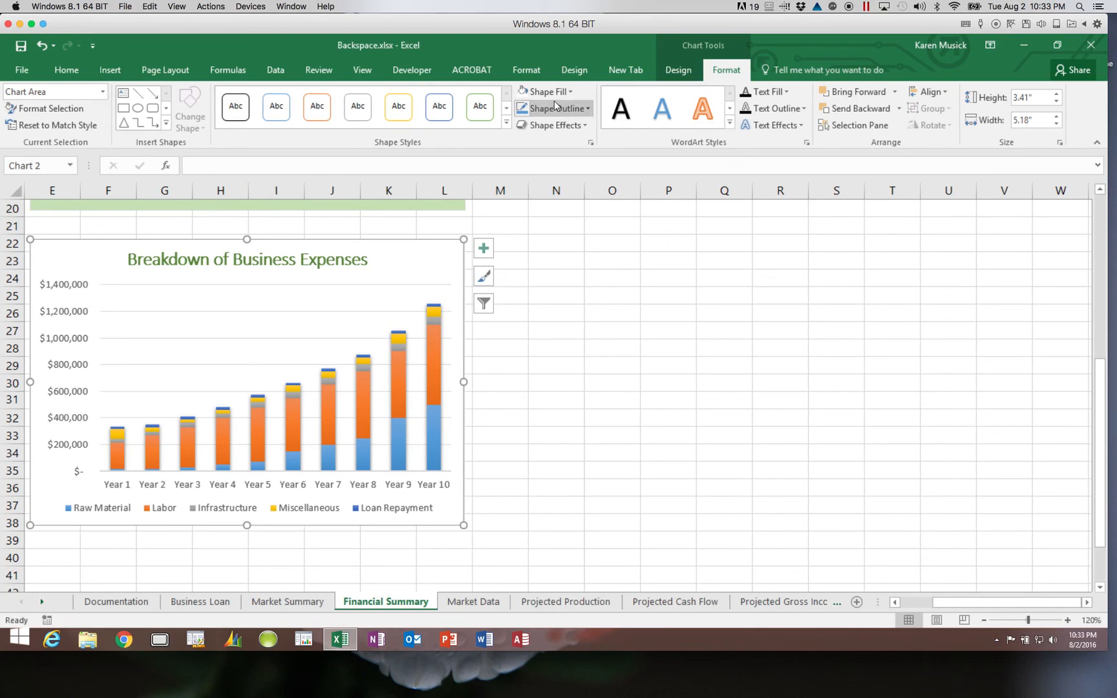
{"action": "left_click", "coordinate": [571, 91]}
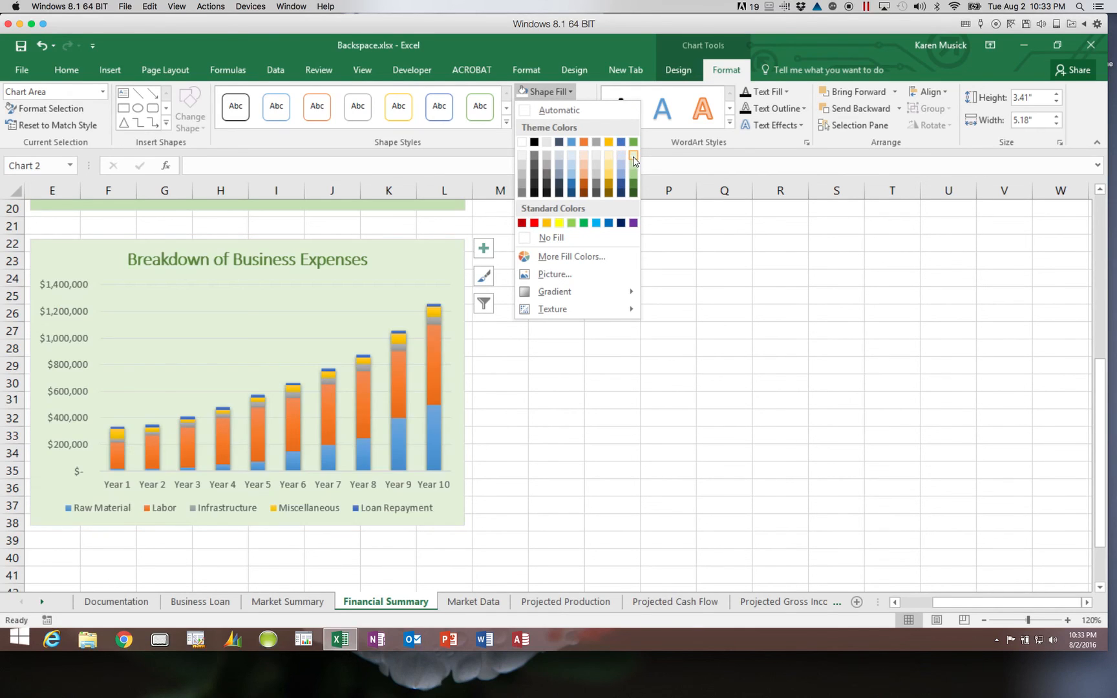
{"action": "left_click", "coordinate": [633, 167]}
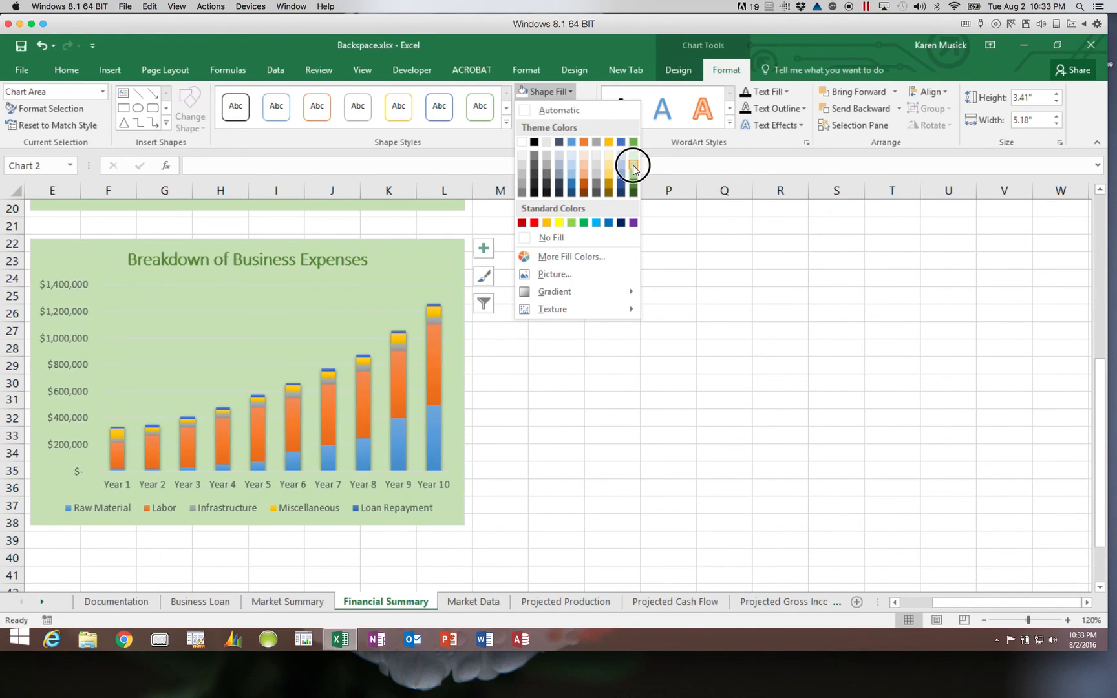
- Give the plot area of the Breakdown of Business Expenses chart a white fill
{"action": "left_click", "coordinate": [266, 329]}
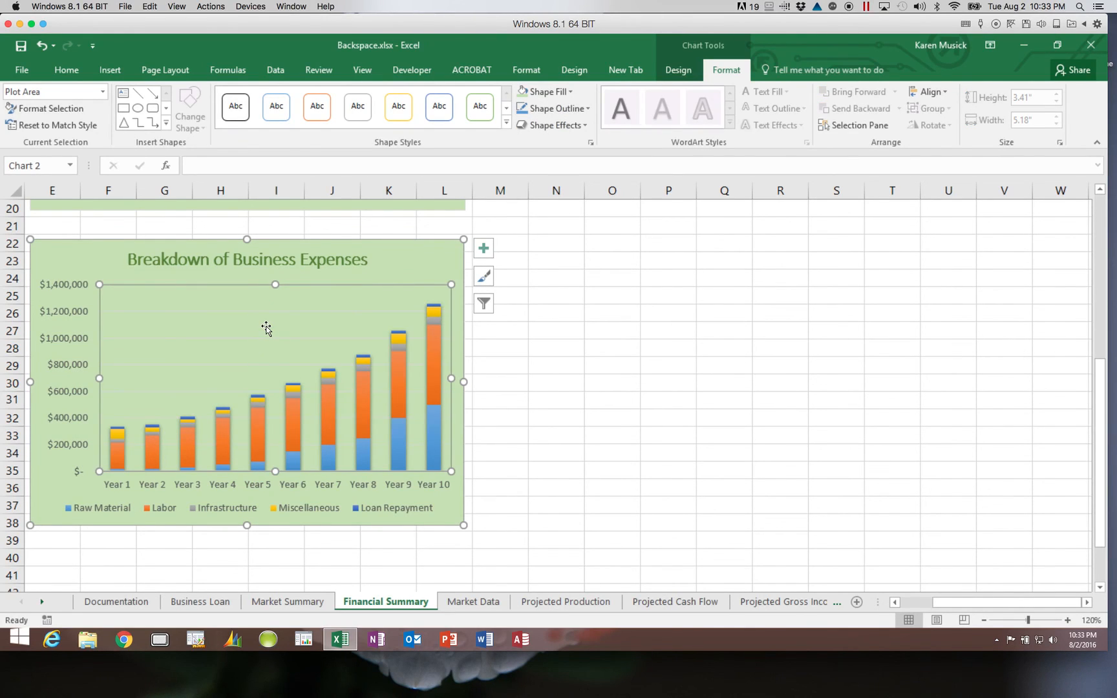
{"action": "left_click", "coordinate": [102, 93]}
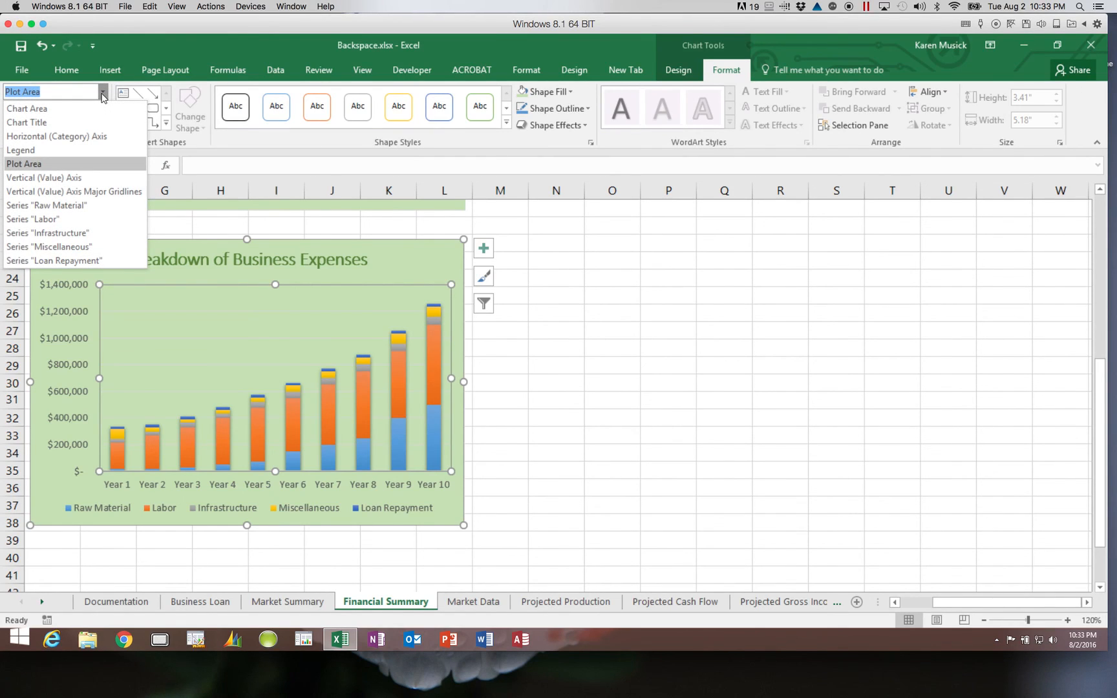
{"action": "left_click", "coordinate": [43, 168]}
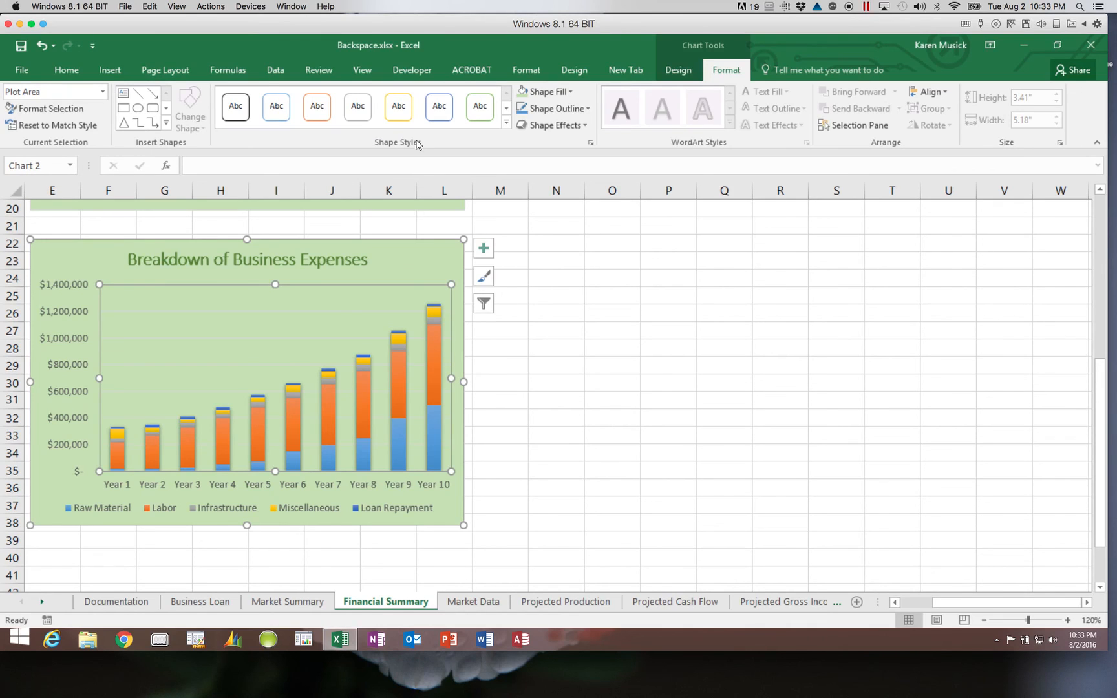
{"action": "left_click", "coordinate": [571, 92]}
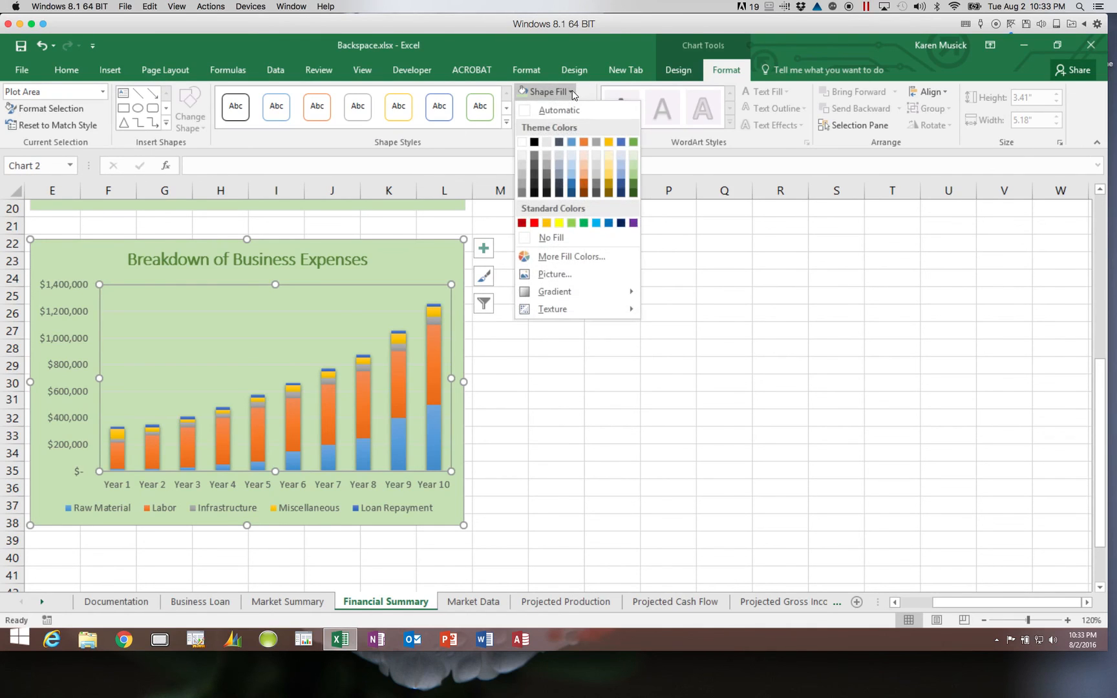
{"action": "left_click", "coordinate": [543, 114]}
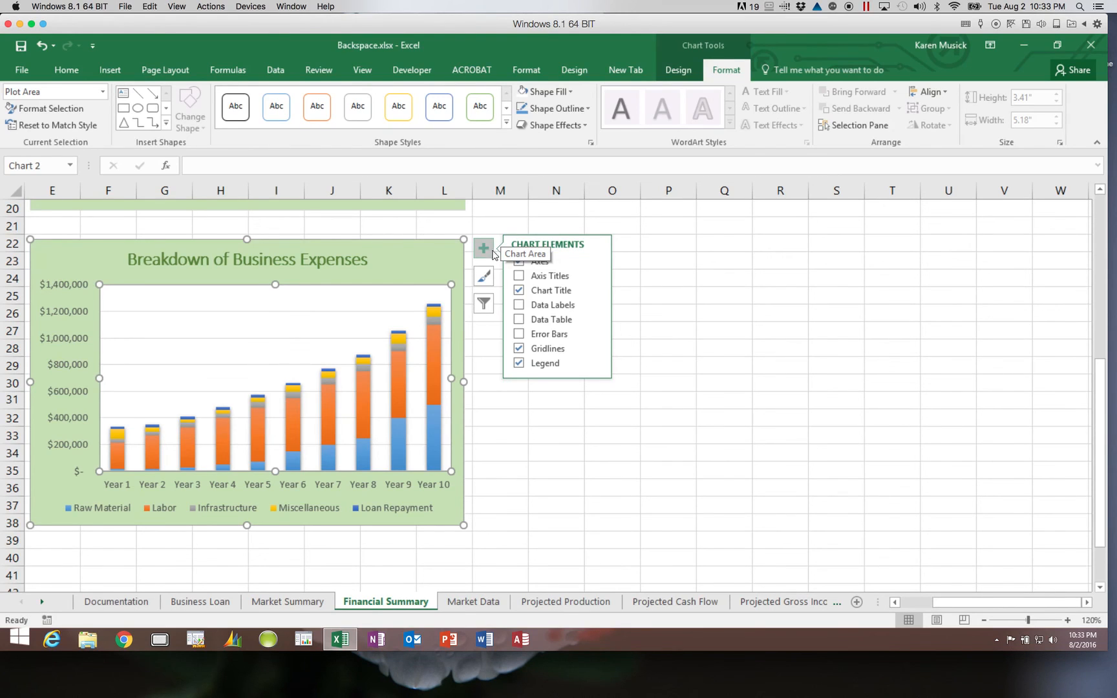
- Add primary major vertical gridlines to the Breakdown of Business Expenses chart
{"action": "left_click", "coordinate": [595, 348]}
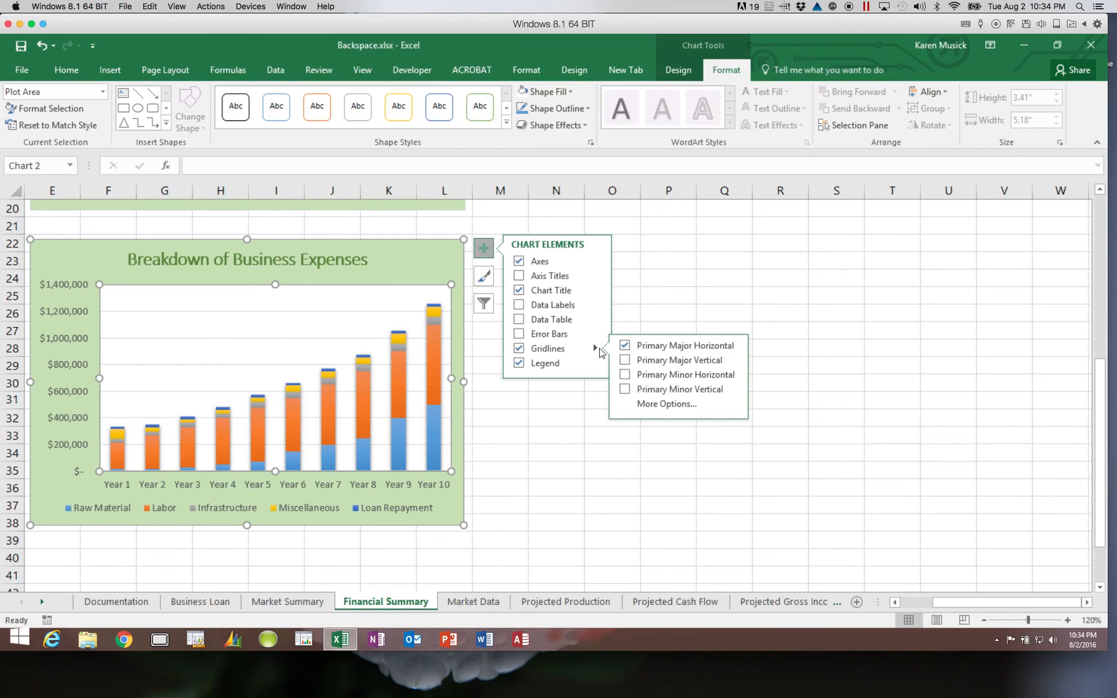
{"action": "left_click", "coordinate": [625, 361]}
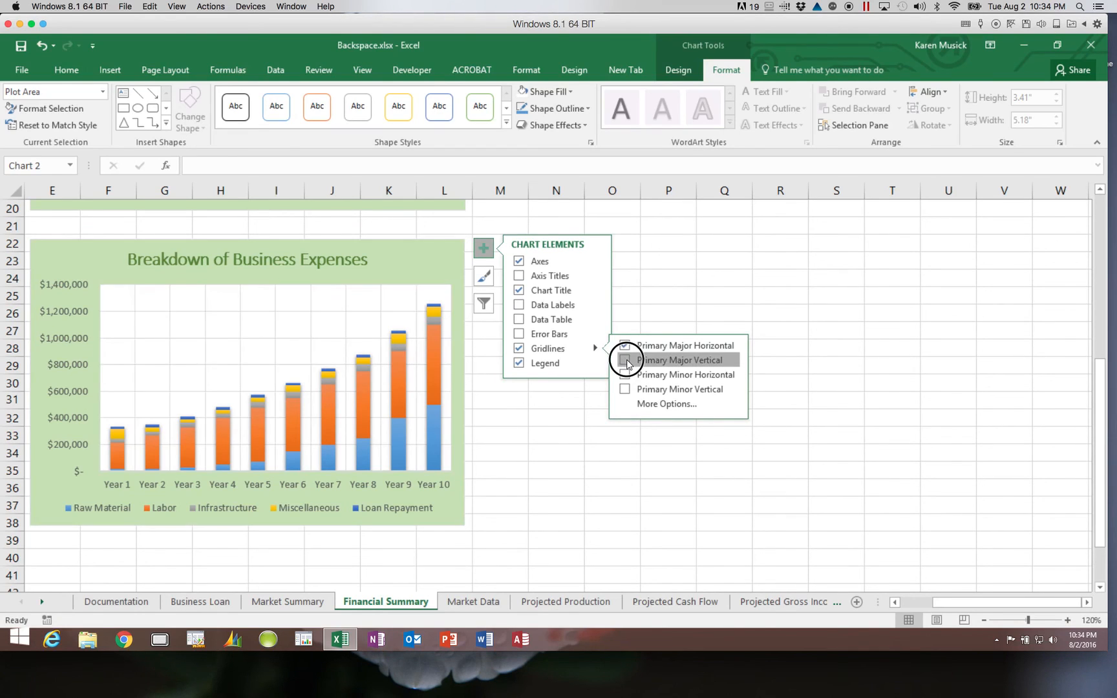